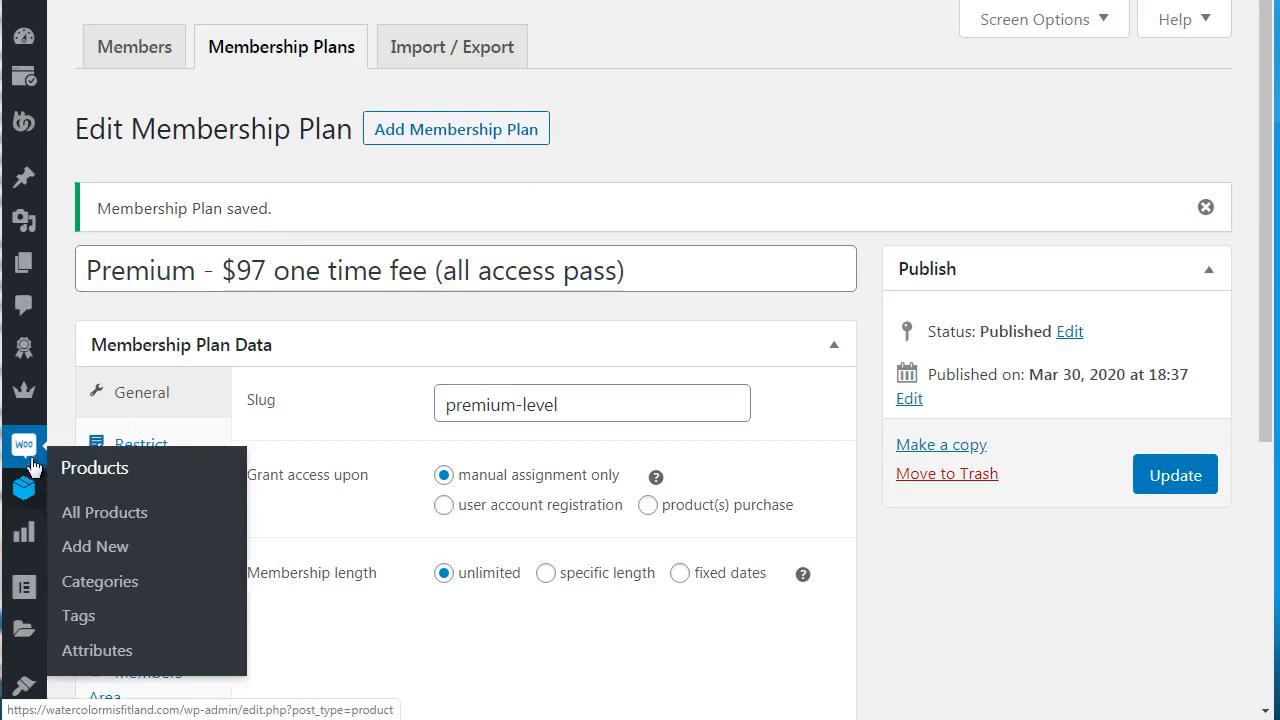
Step: Open a blank form for adding a new WooCommerce product in a separate browser tab
mouse_move(26, 455)
mouse_move(28, 496)
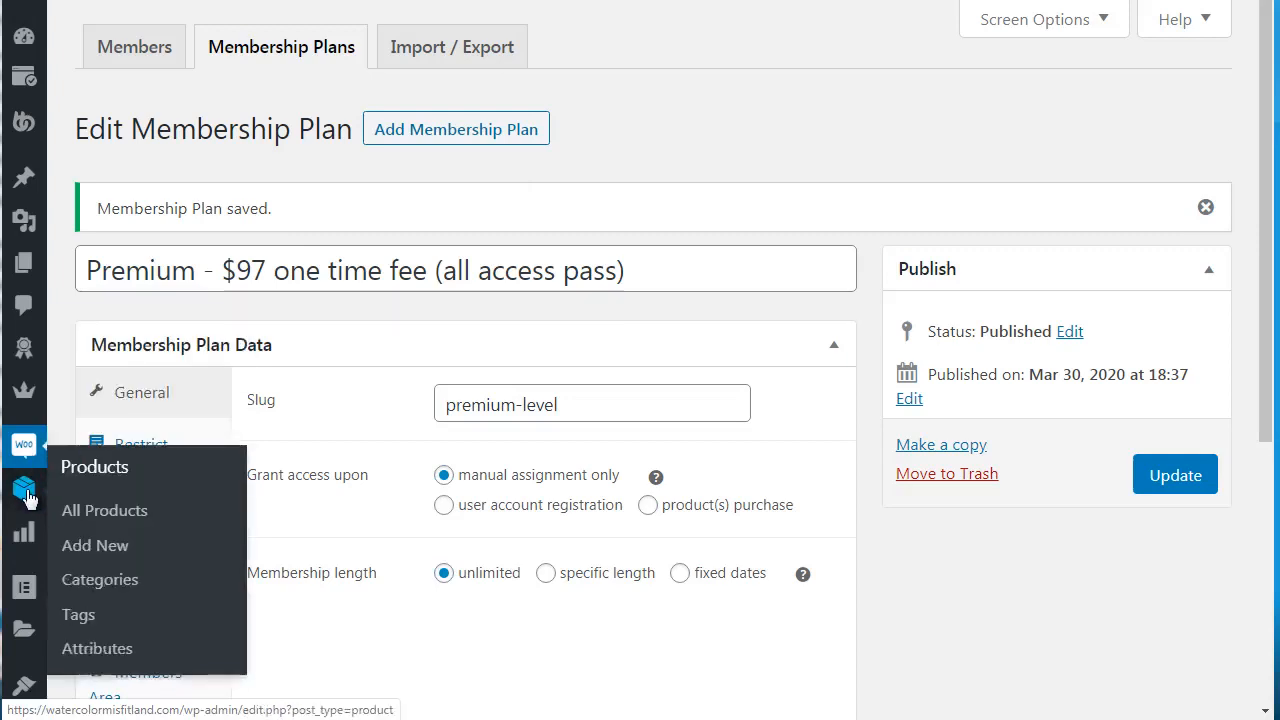
middle_click(110, 543)
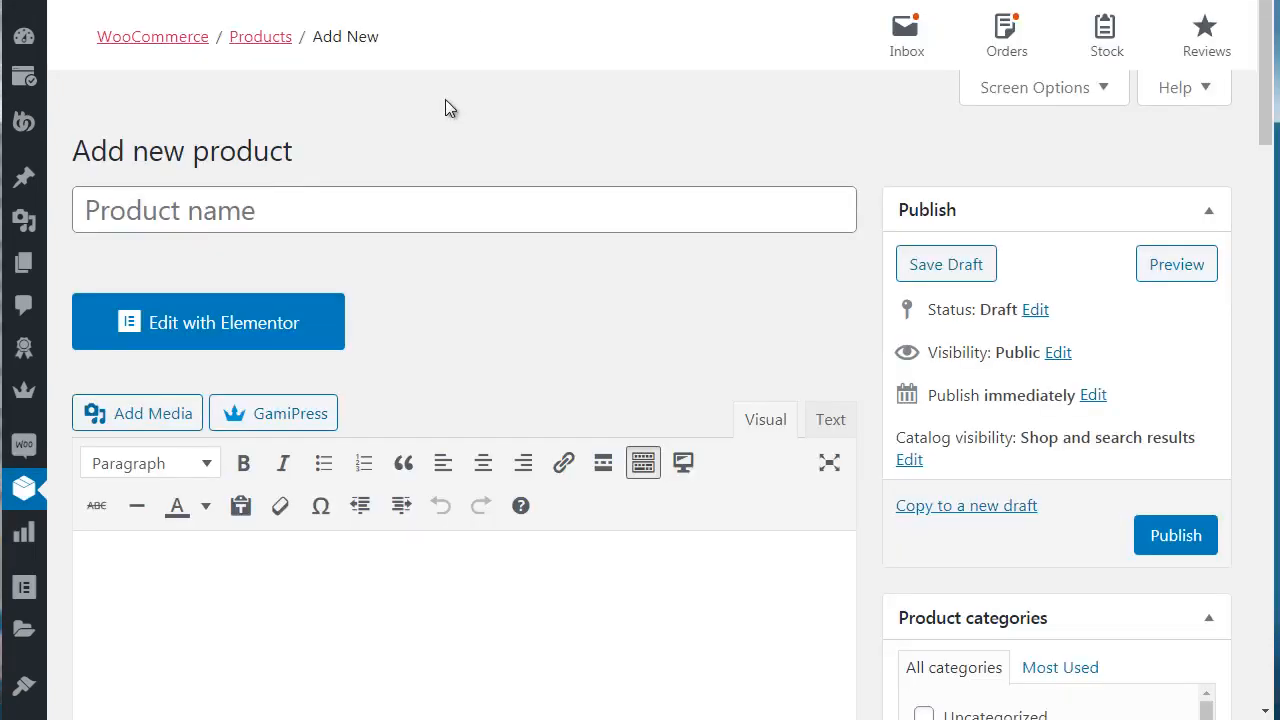
Step: Copy the membership plan's title "Premium - $97 one time fee (all access pass)" into the new product's name
scroll(1269, 109, "down", 1)
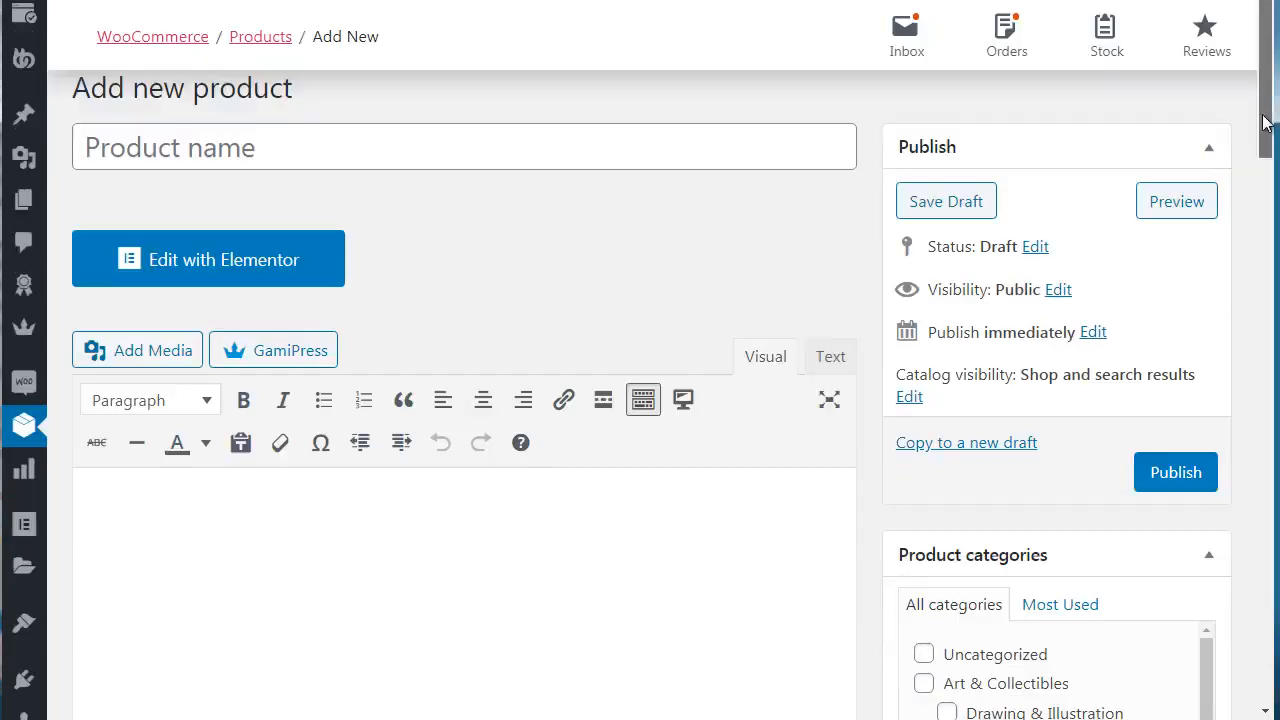
left_click(443, 151)
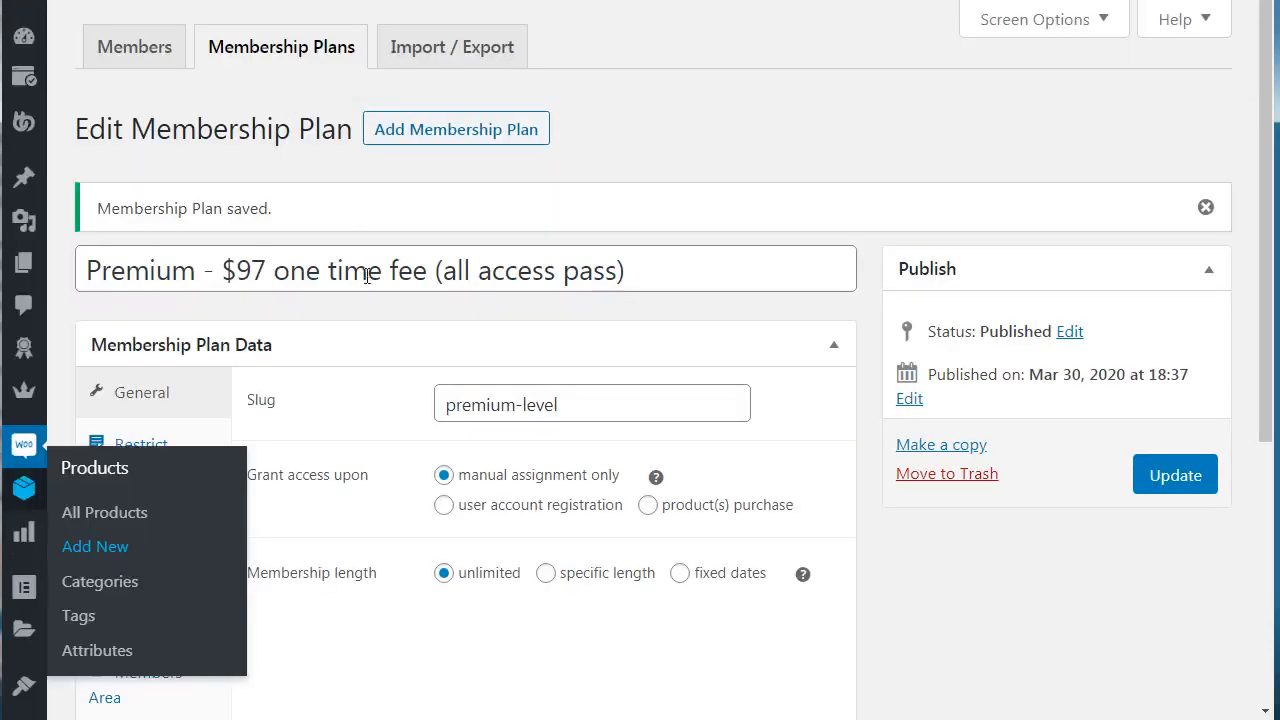
left_click(367, 262)
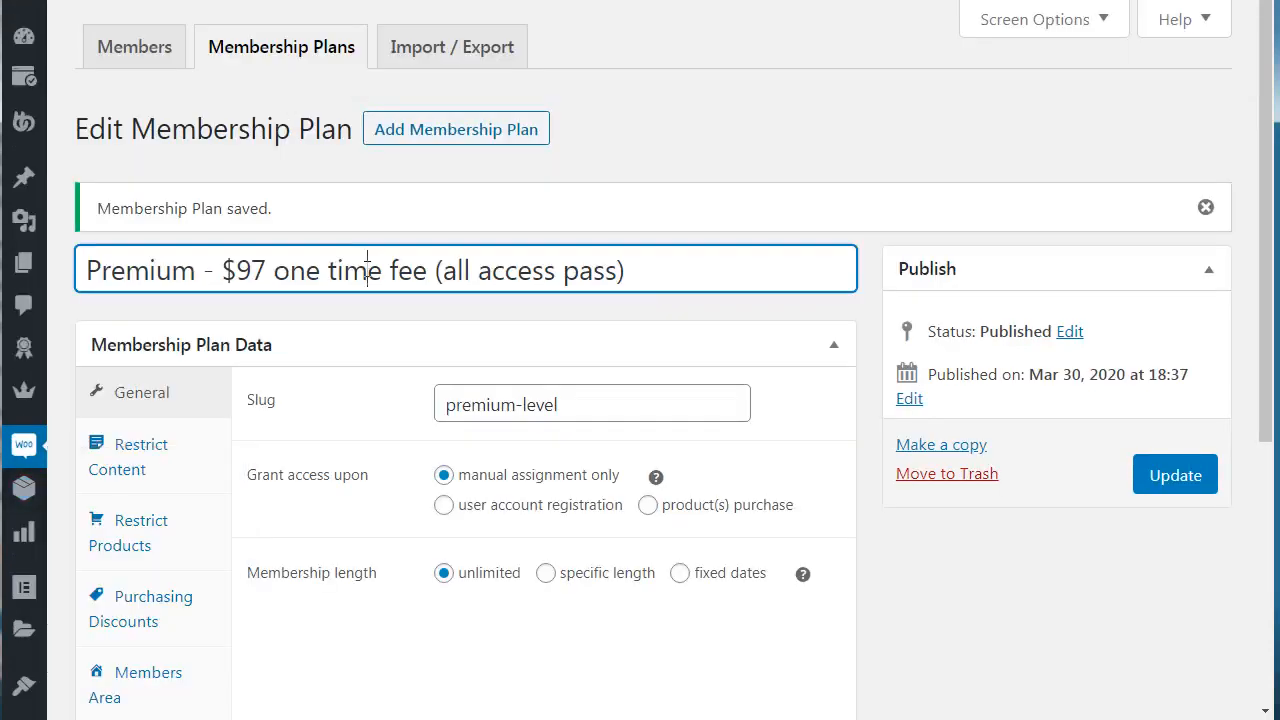
key("ctrl+a")
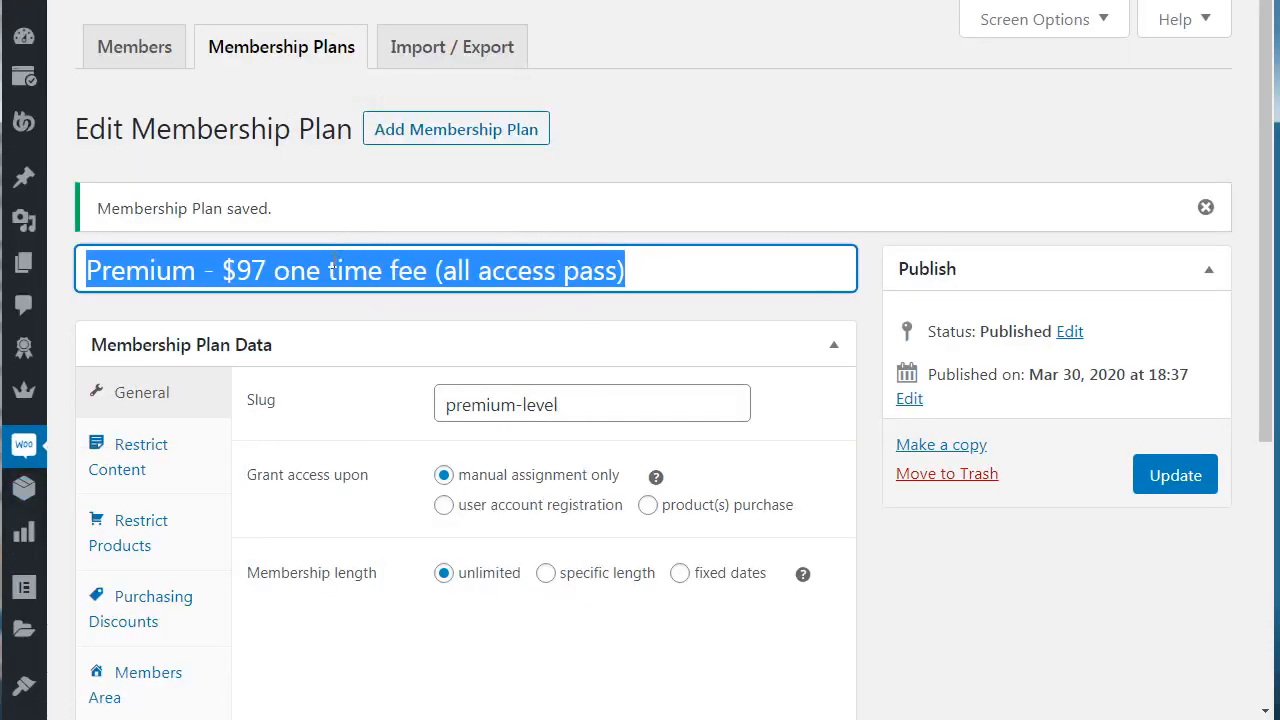
right_click(352, 285)
left_click(380, 300)
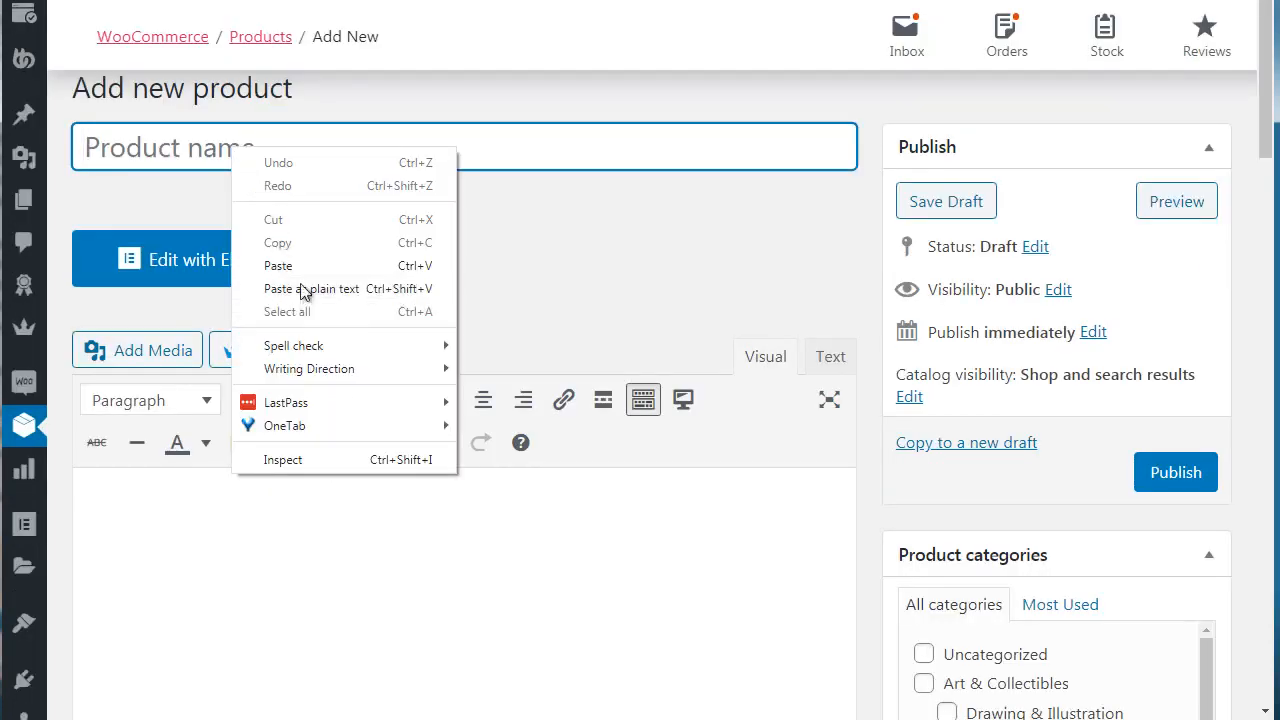
left_click(305, 270)
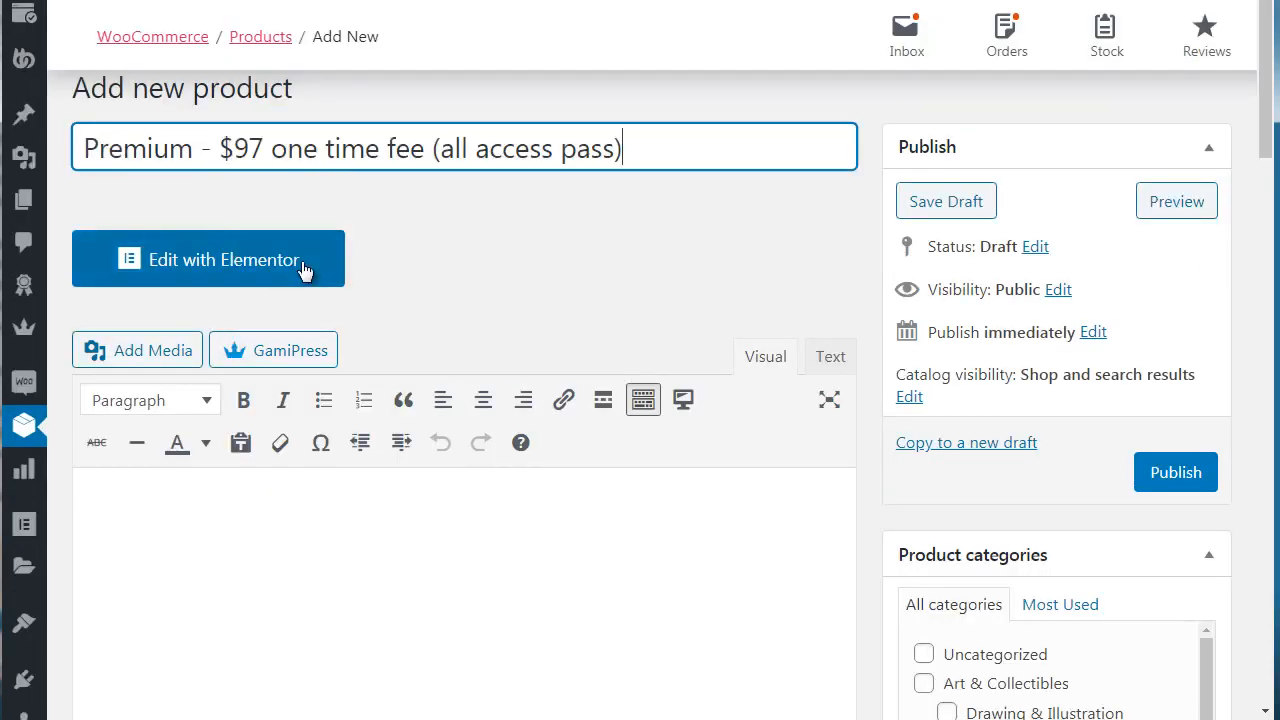
left_click(523, 220)
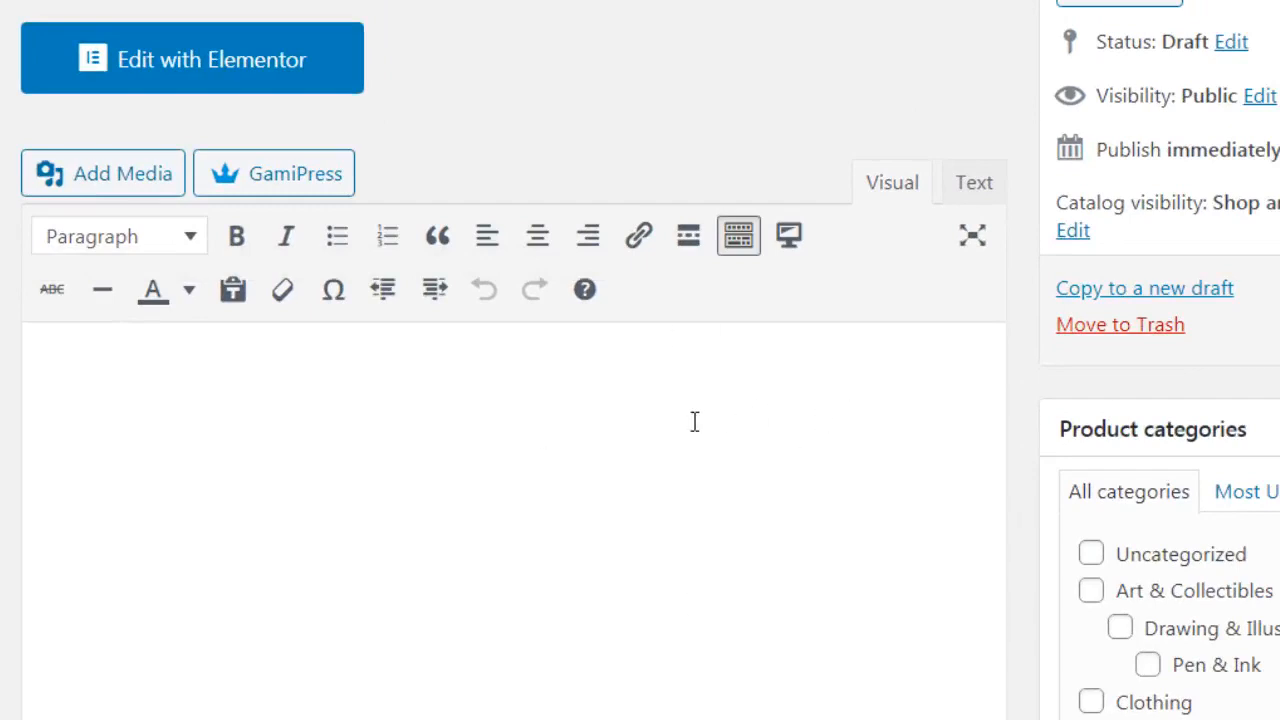
Step: Write the product description "The description of the Membership plan and the benefits of what people get."
type("The des")
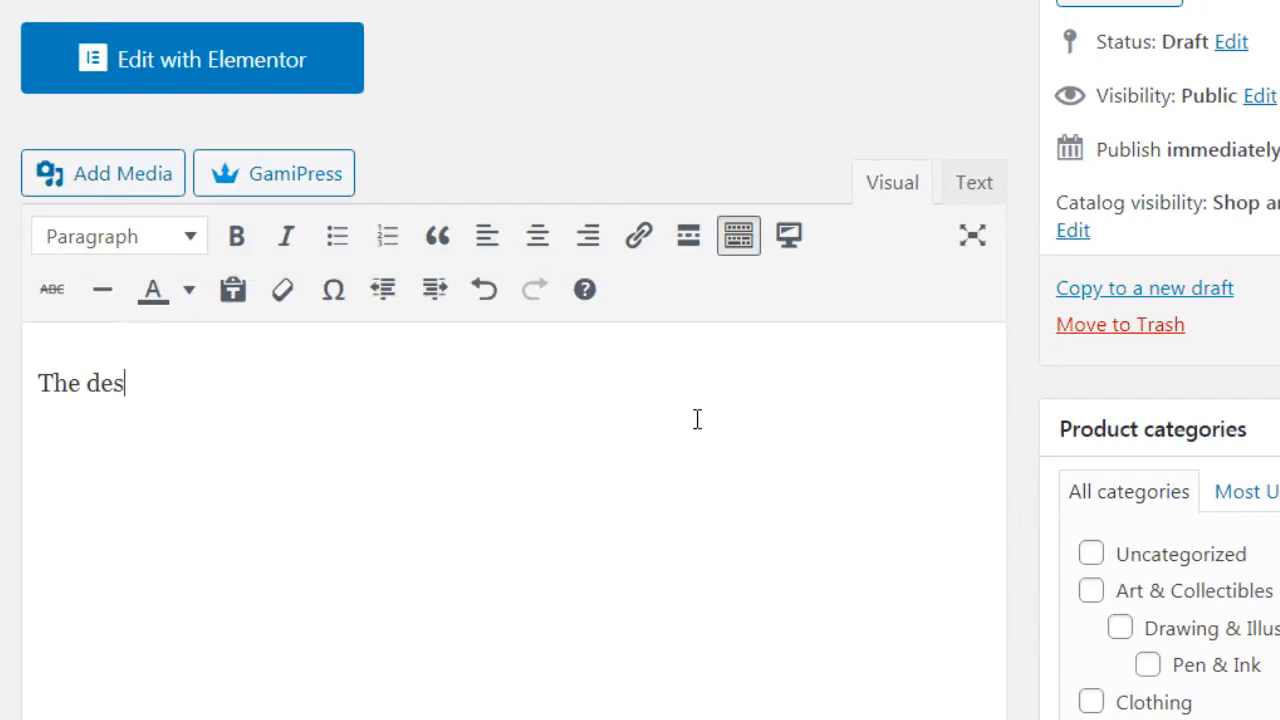
type("cription of t")
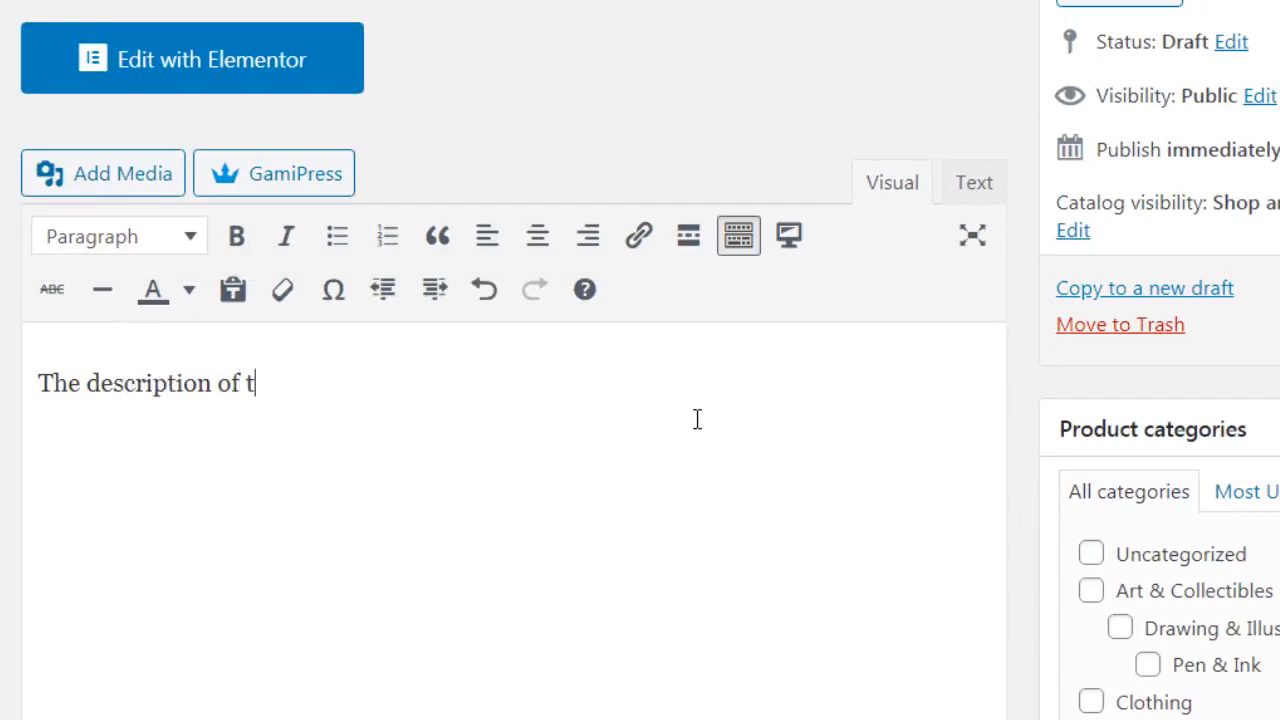
type("he Membership pla")
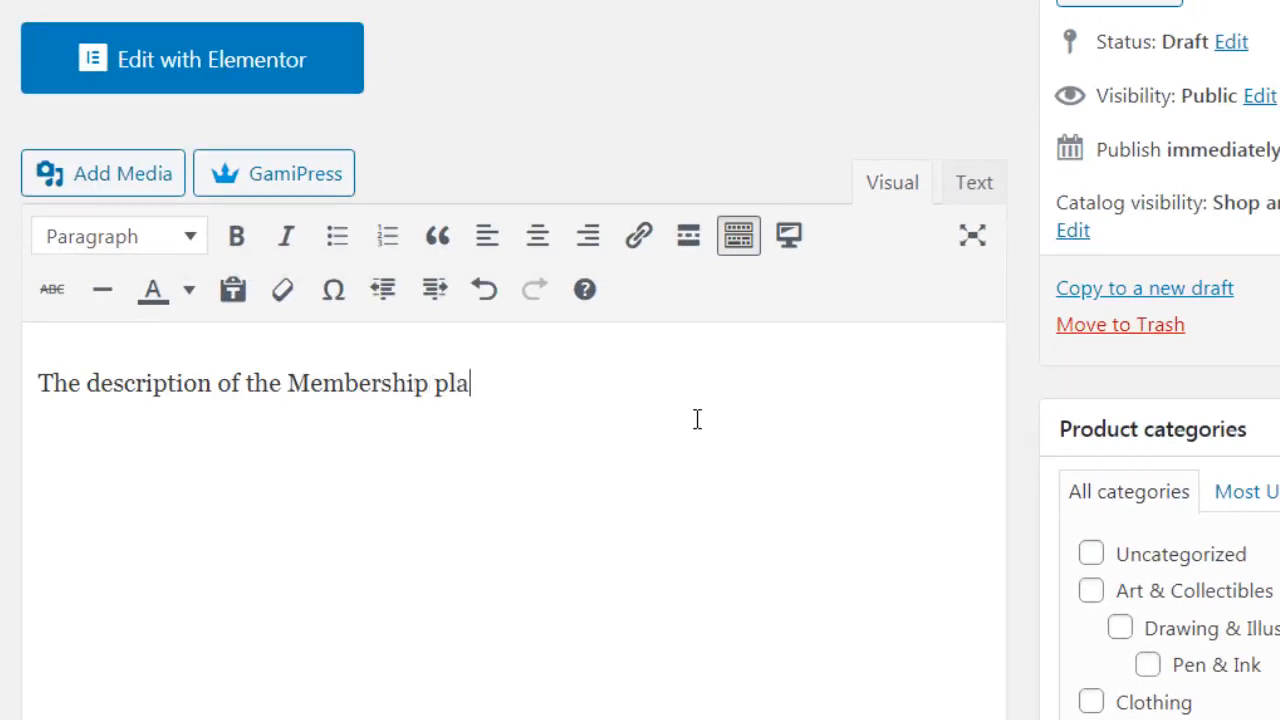
type("n and the benefits")
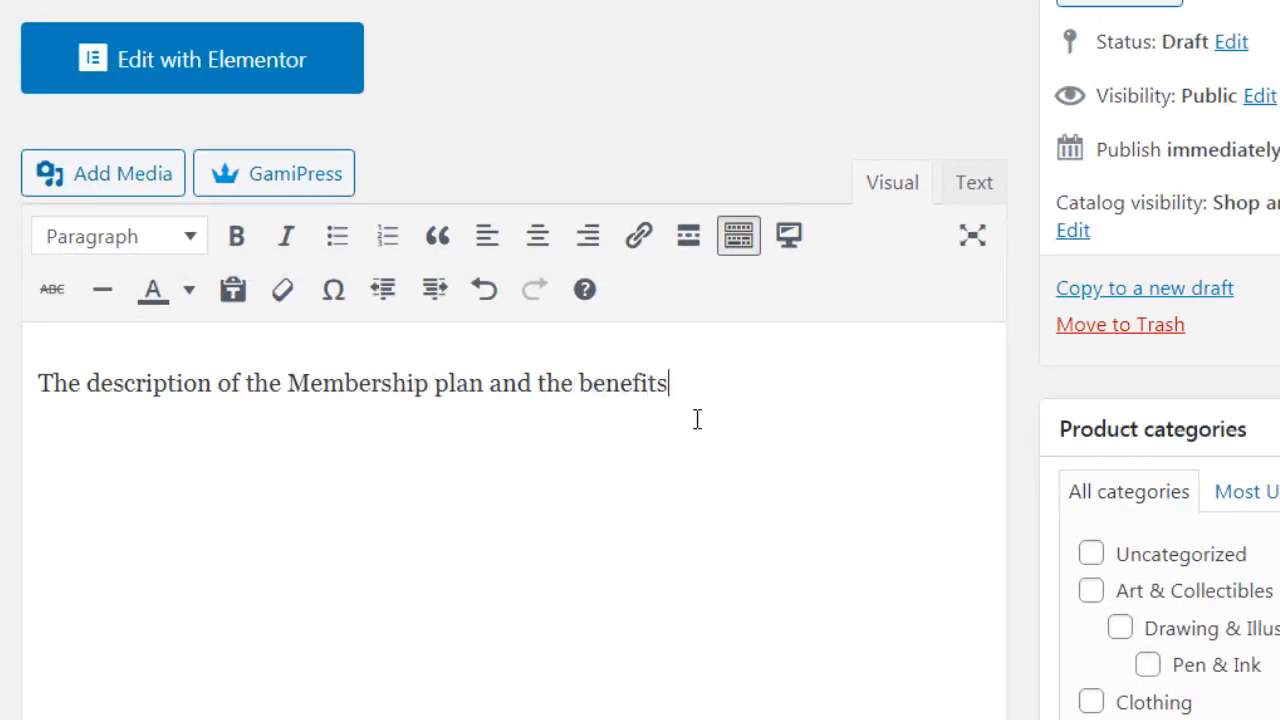
type(" of what people get")
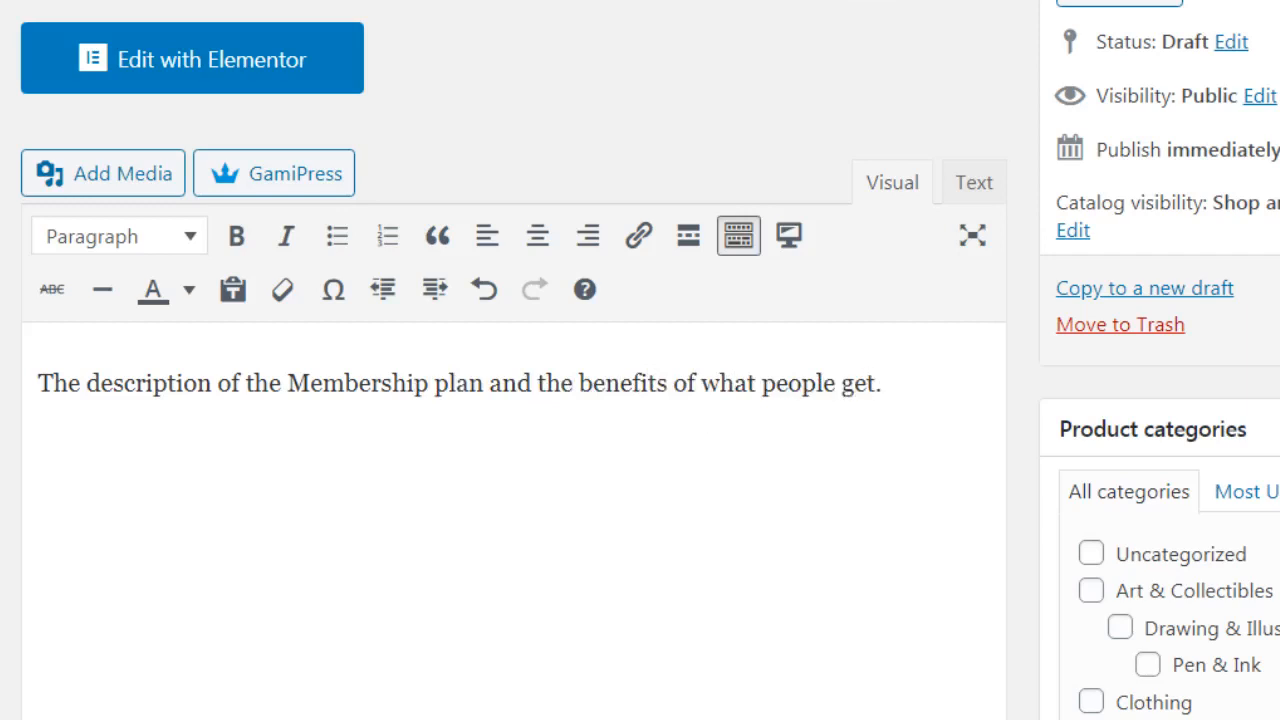
Step: Start a new product category and enter "Membership plans" as its name
scroll(640, 360, "down", 4)
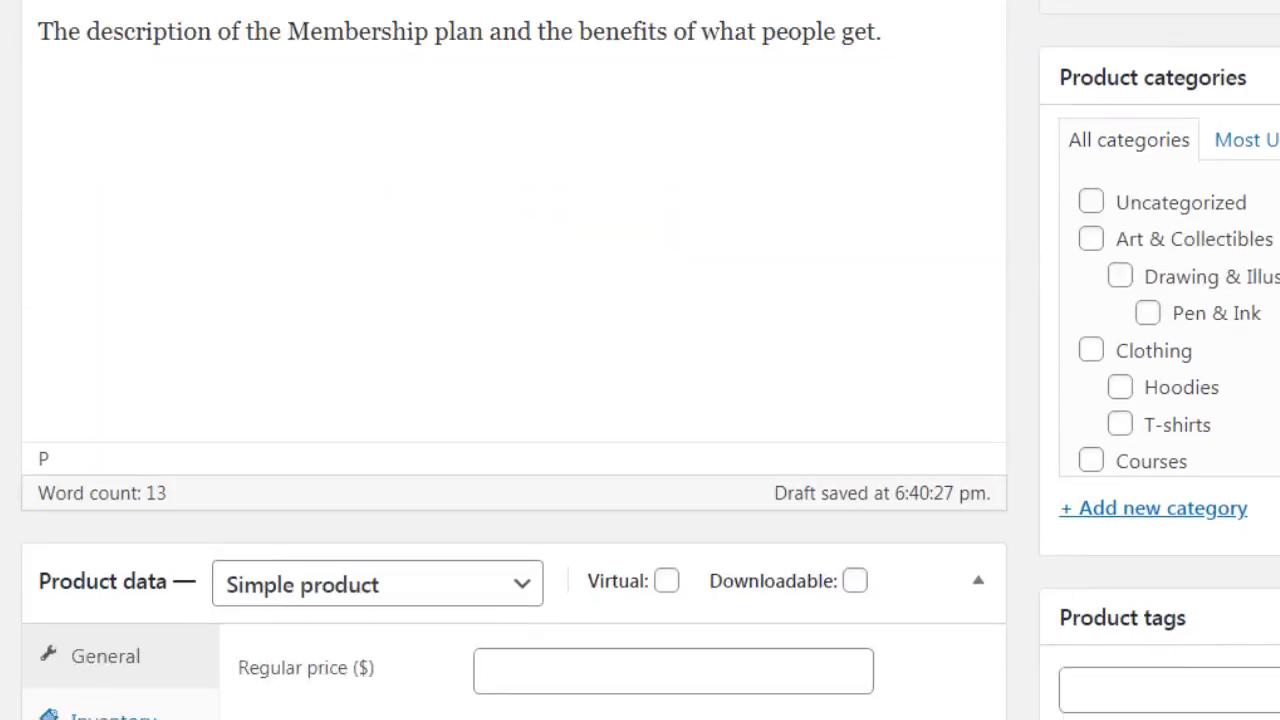
scroll(640, 360, "down", 1)
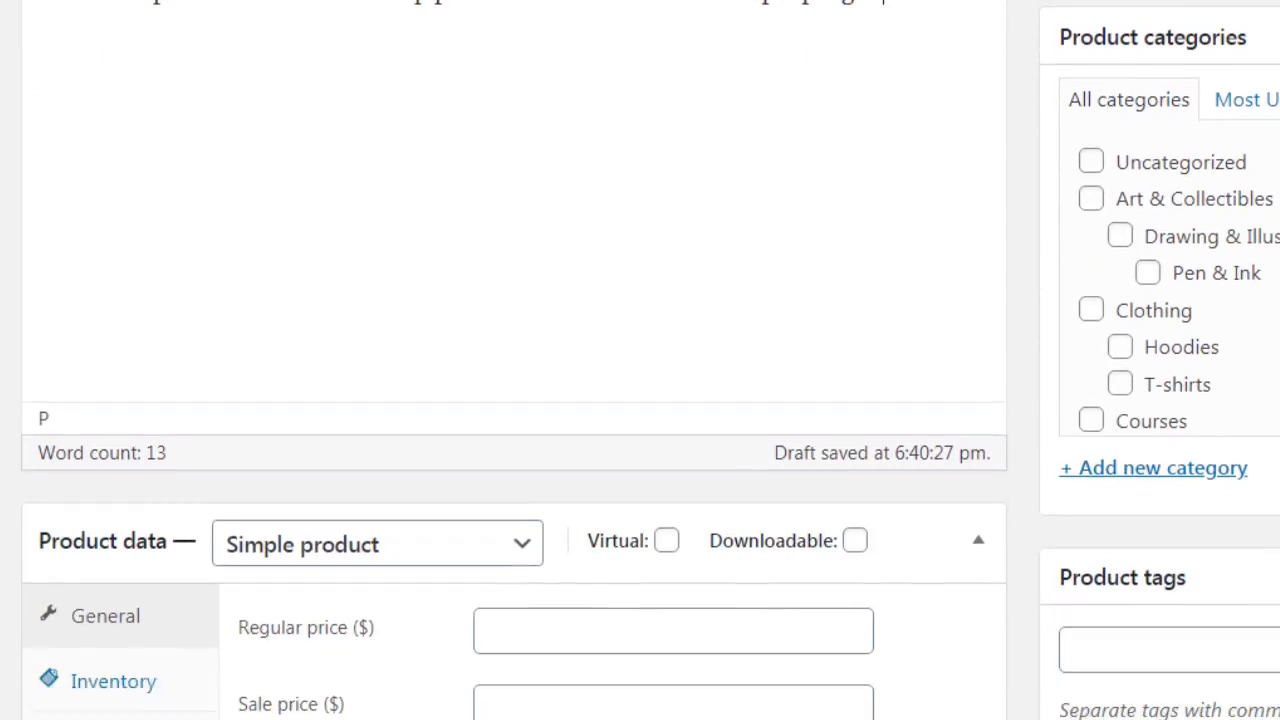
scroll(640, 360, "up", 1)
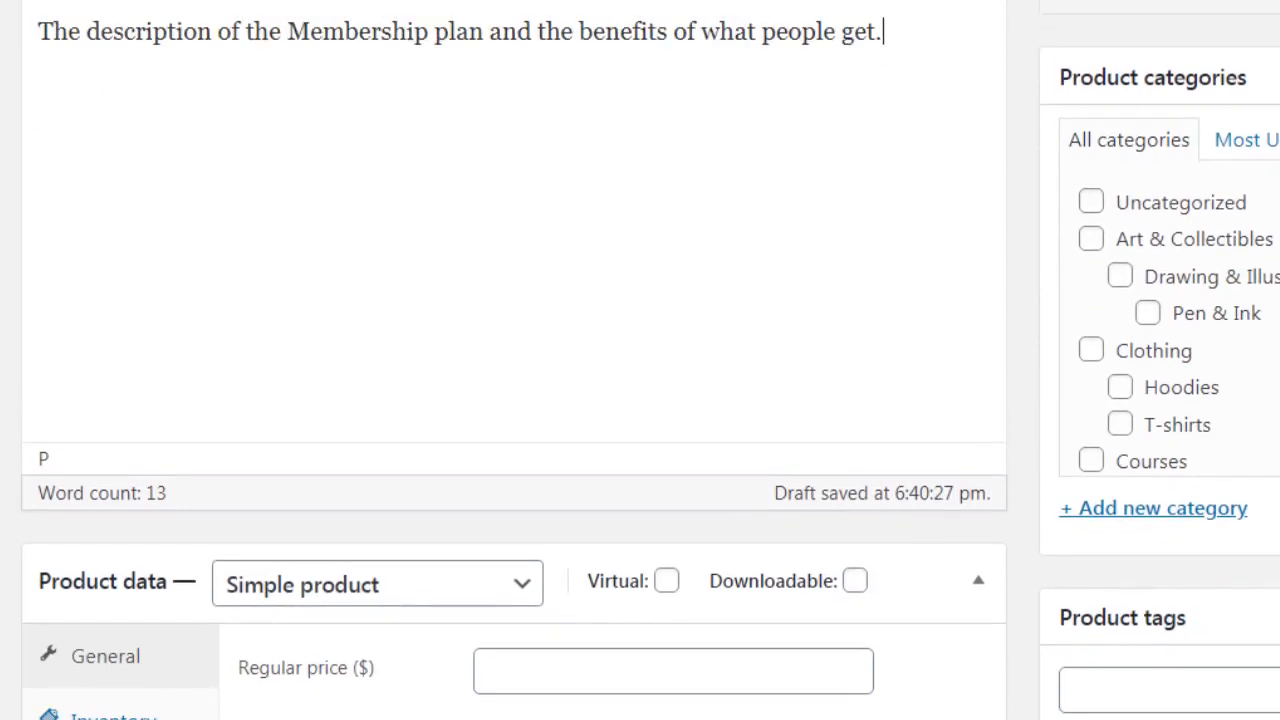
left_click(1206, 508)
type("Membership plans")
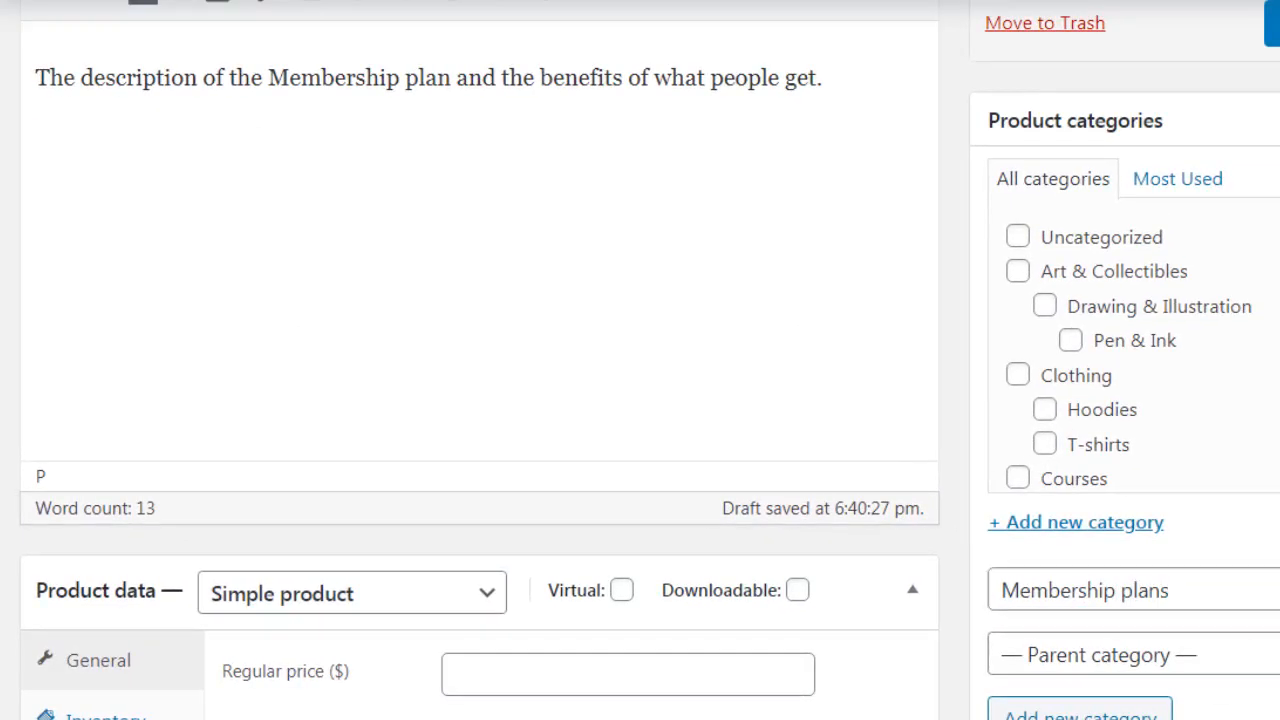
Step: Keep the product type as Simple product and mark the product as virtual
scroll(640, 360, "down", 5)
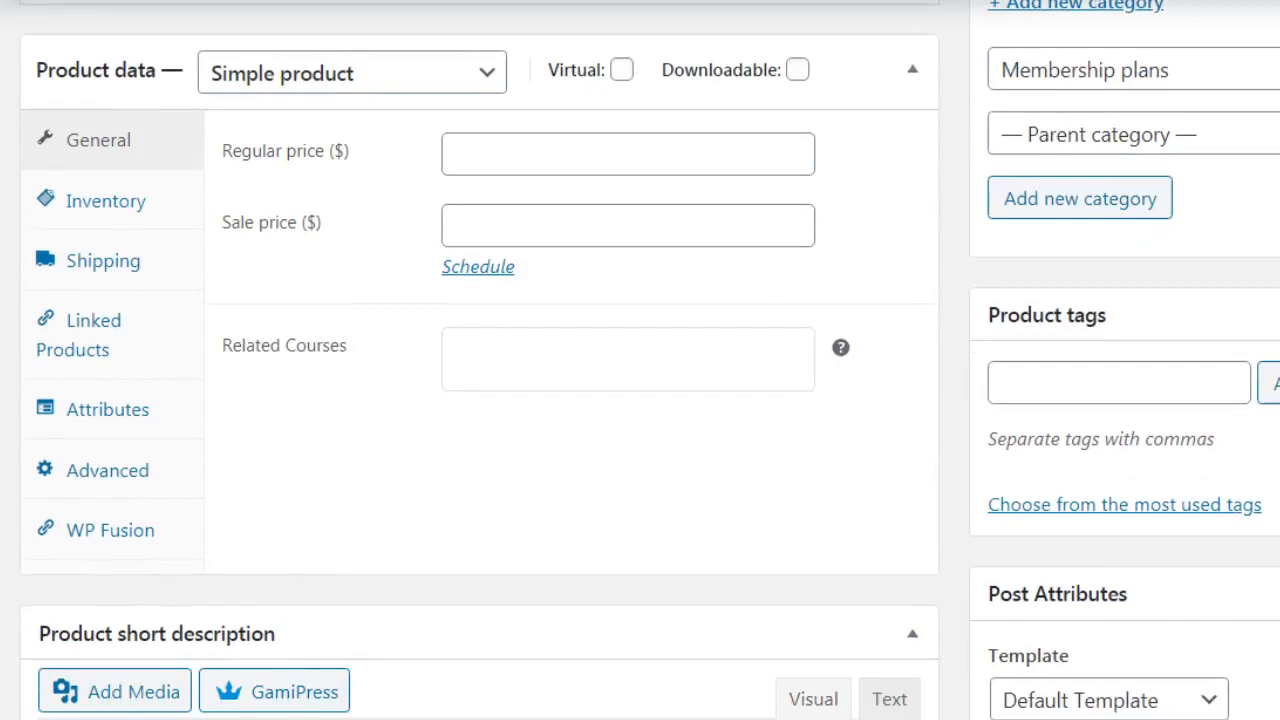
scroll(640, 360, "up", 1)
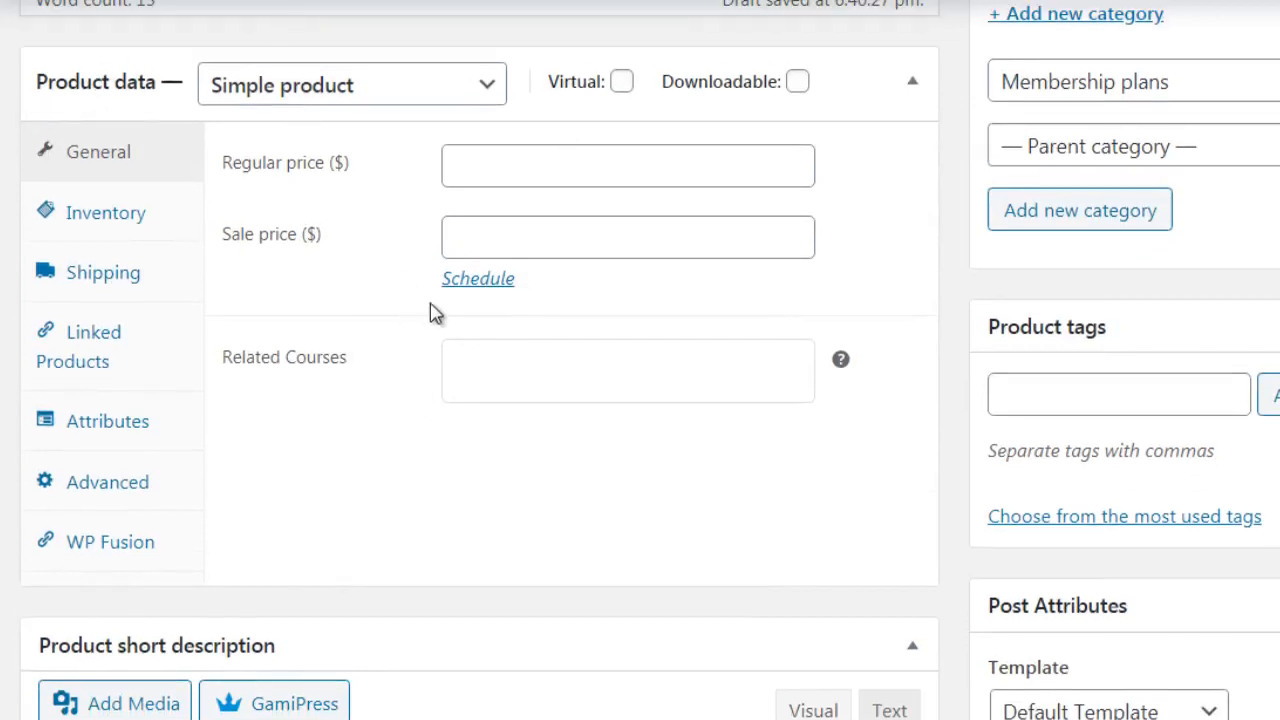
left_click(336, 95)
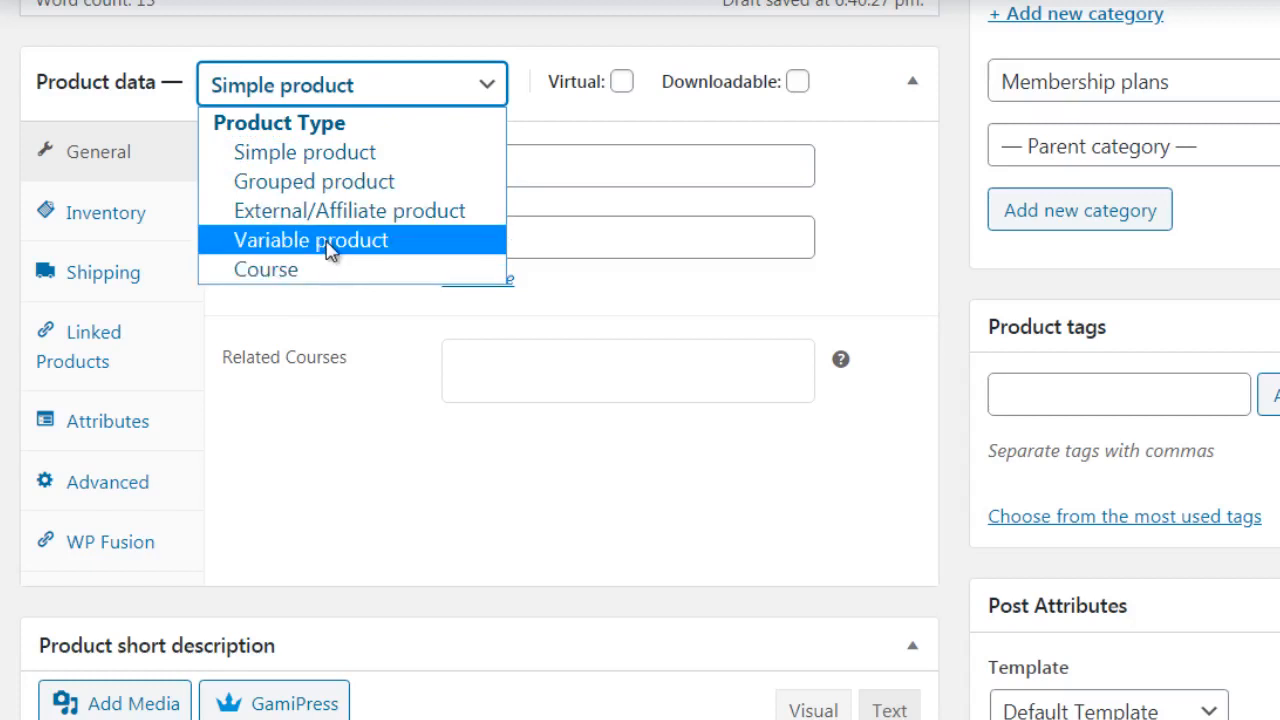
left_click(348, 158)
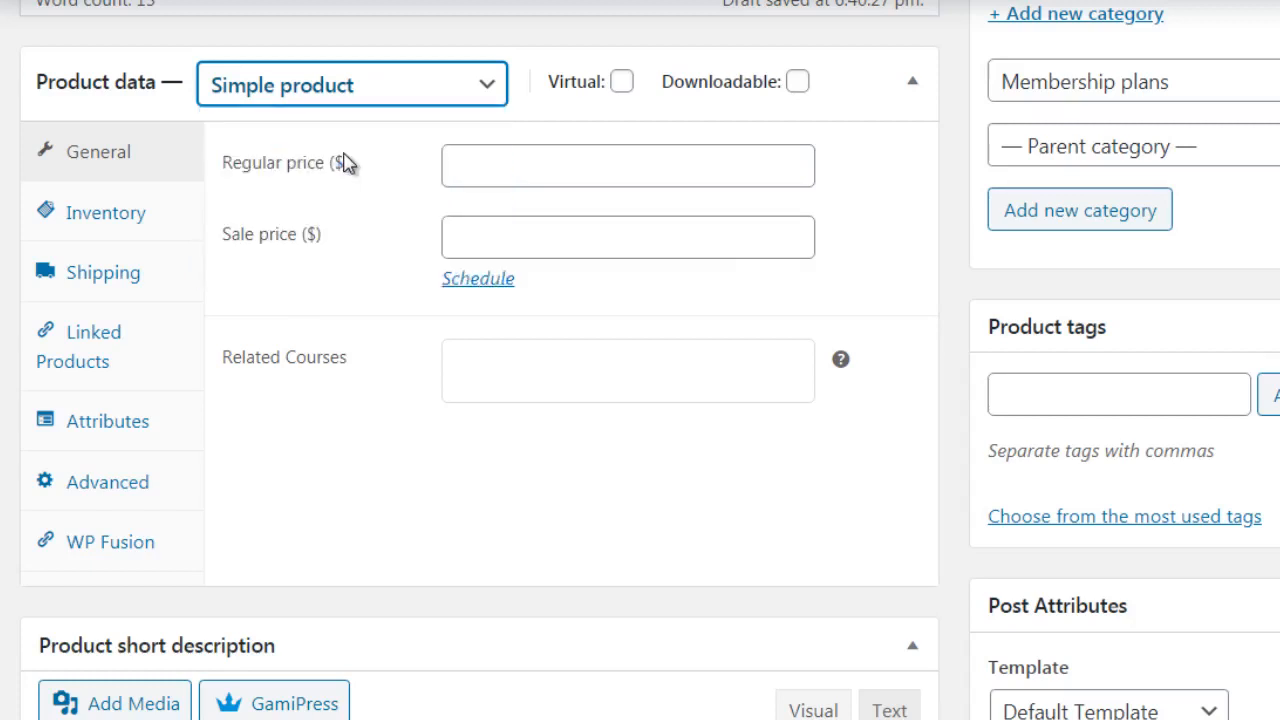
left_click(621, 83)
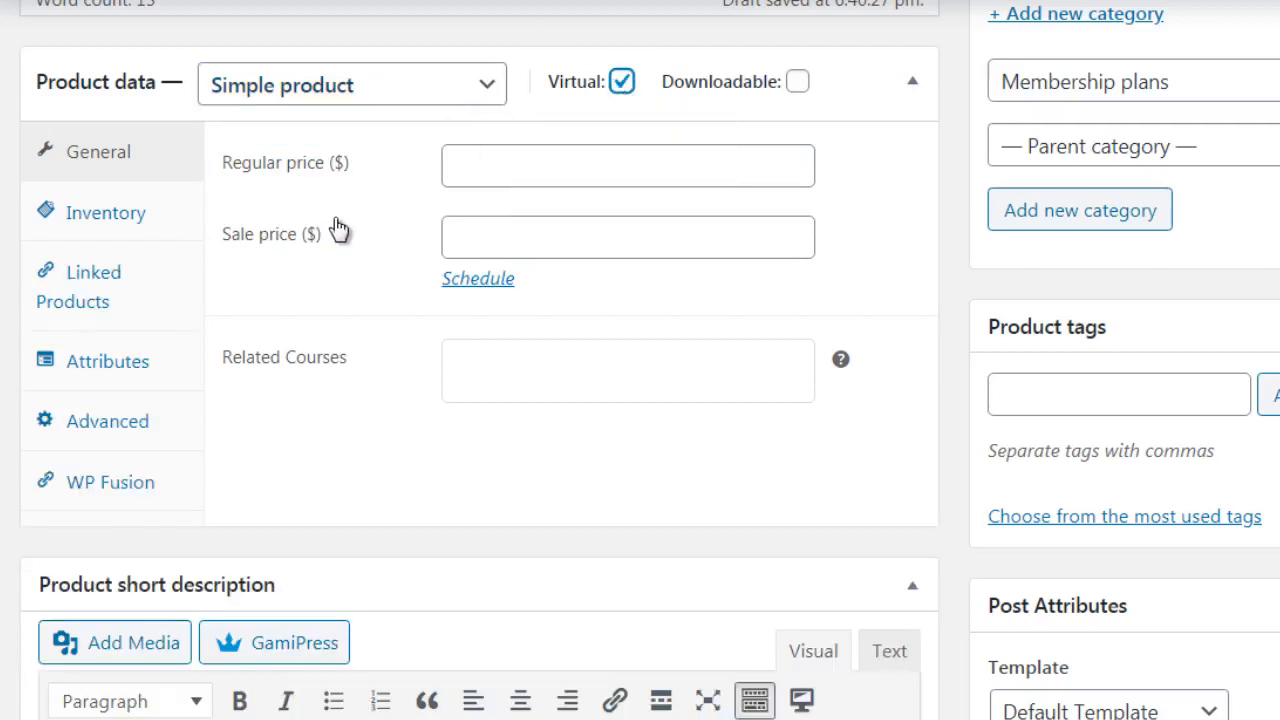
Step: Set the product's regular price to 197 and its sale price to 97
left_click(483, 163)
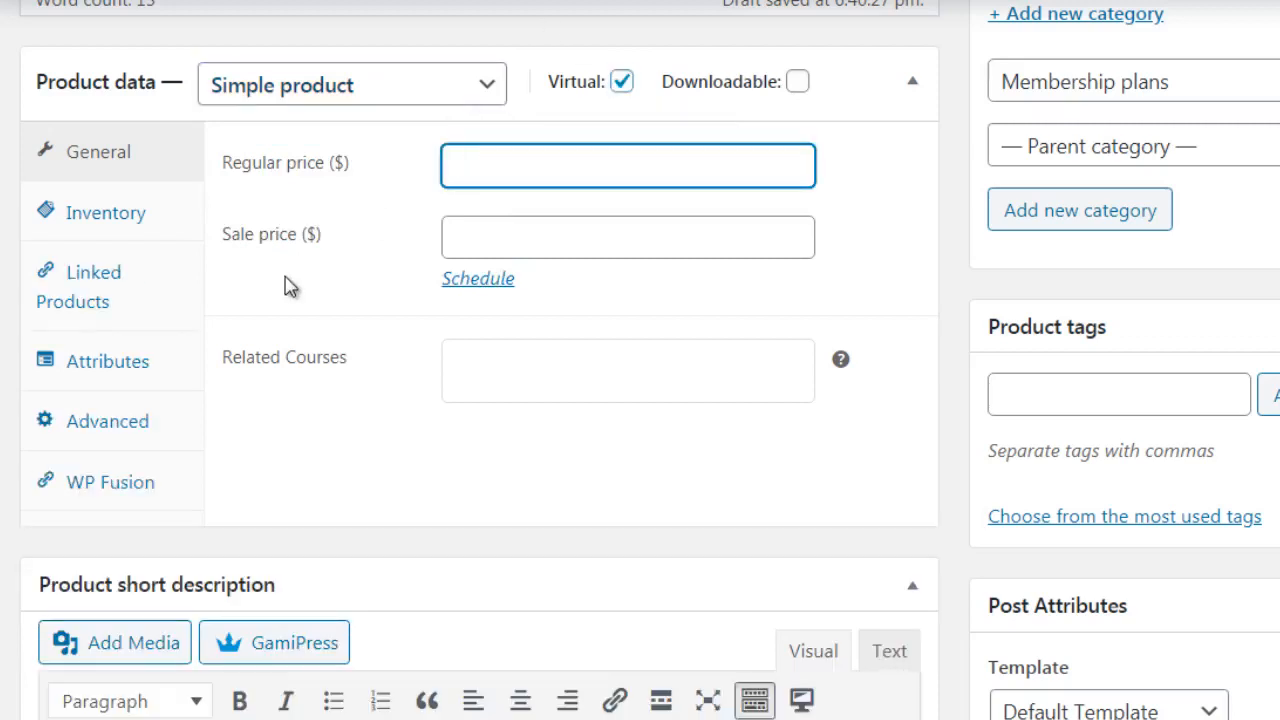
type("$")
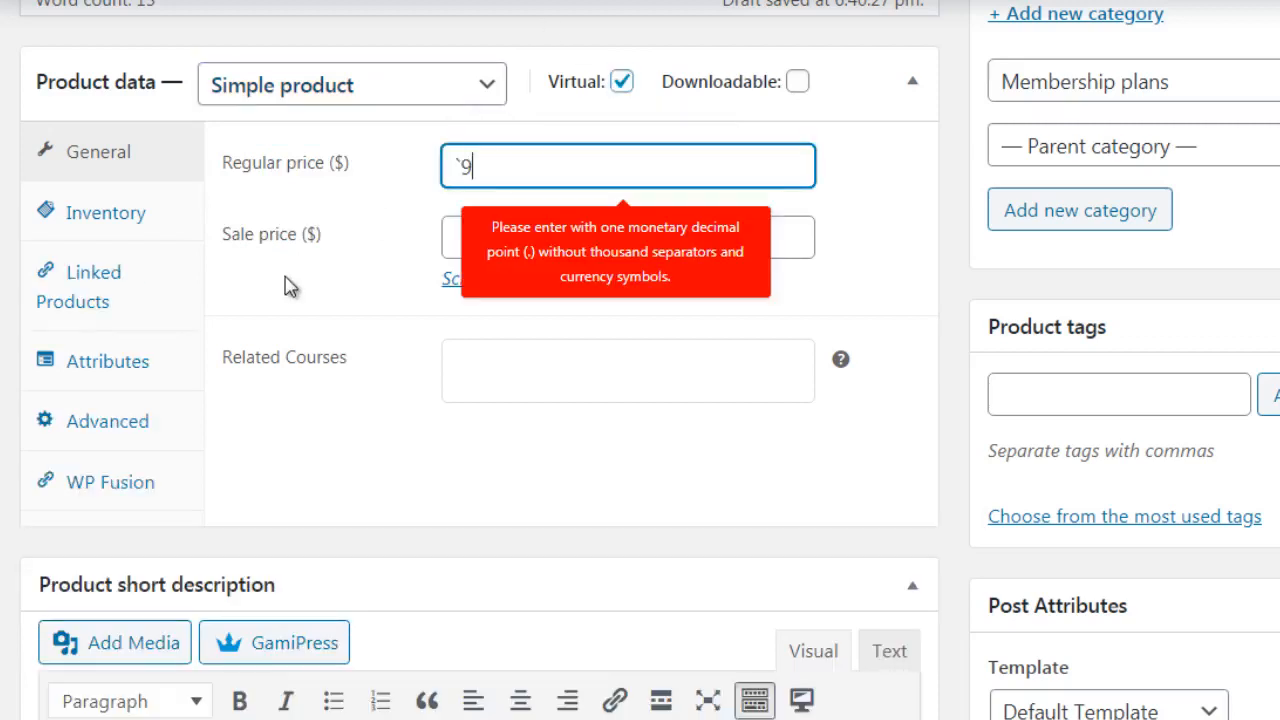
key("BackSpace")
type("197")
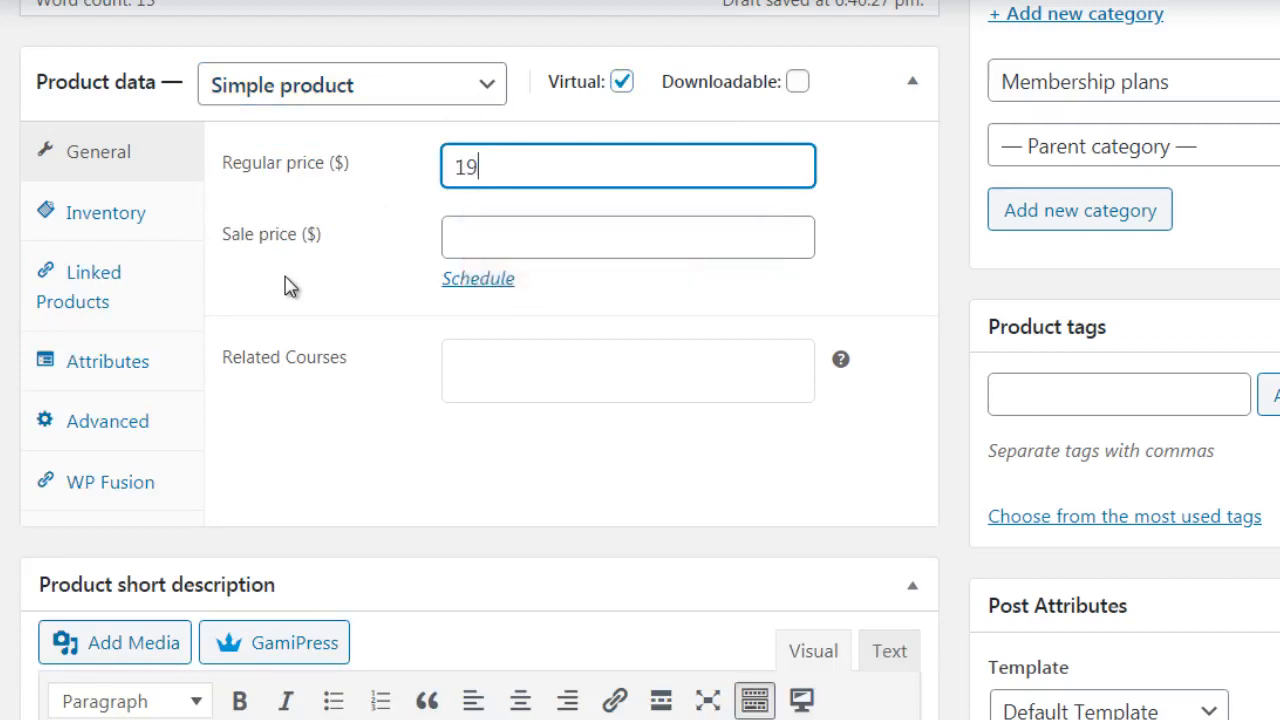
key("Tab")
type("97")
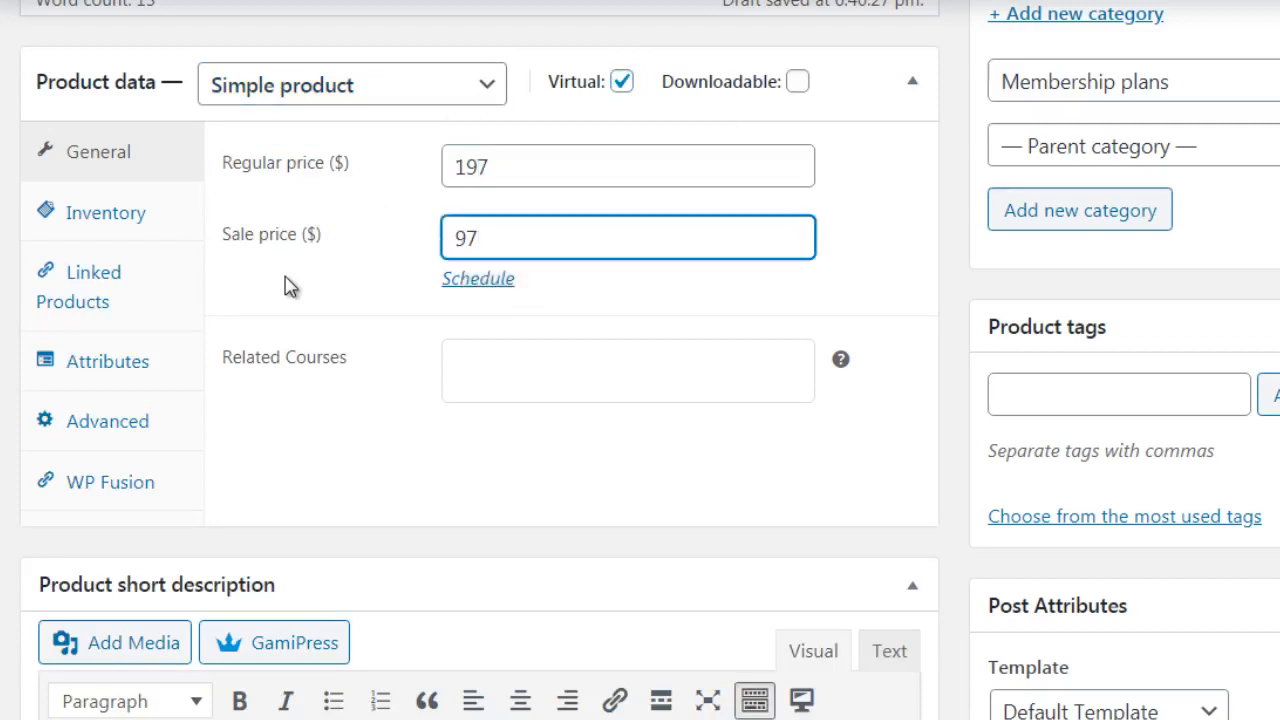
left_click(209, 232)
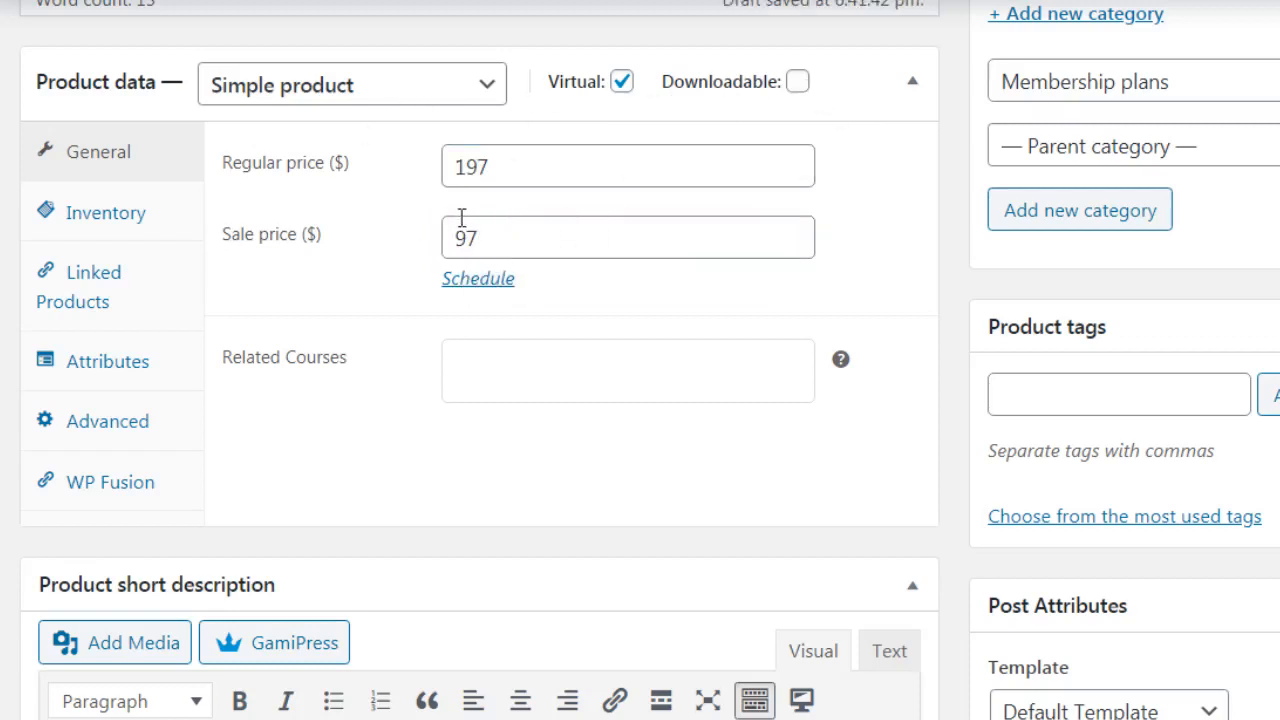
left_click_drag(486, 240, 446, 240)
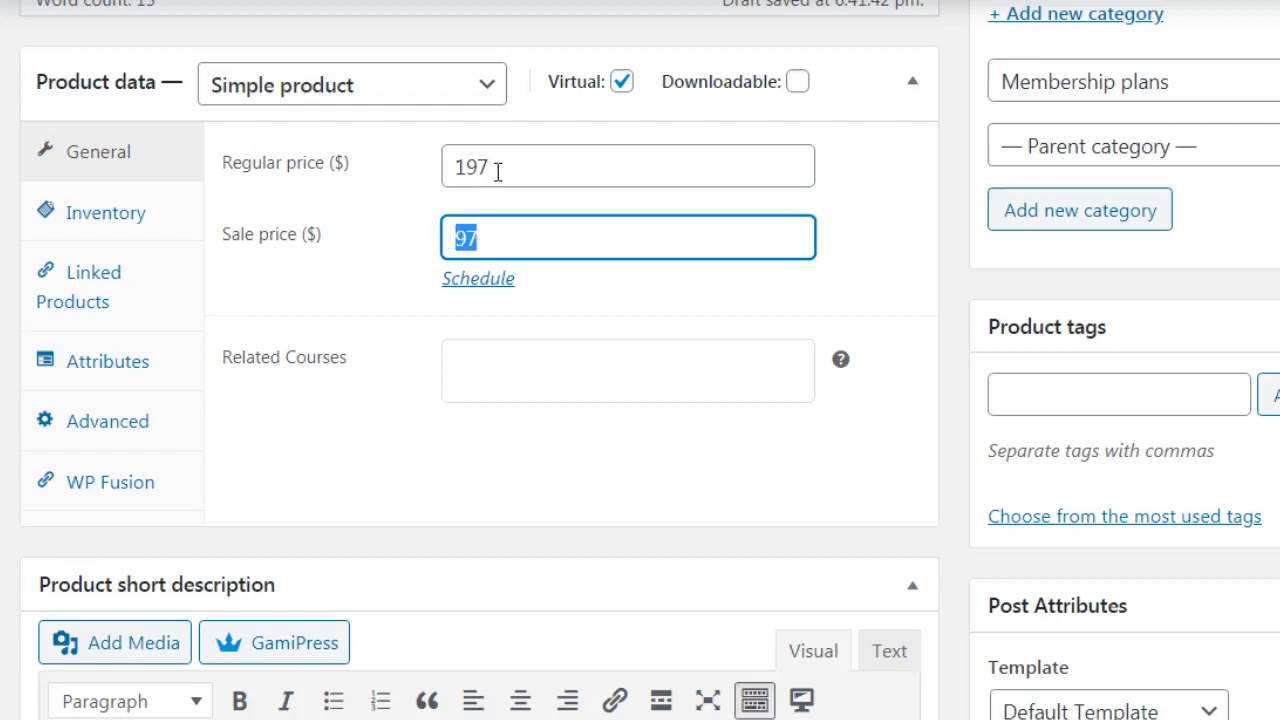
left_click_drag(497, 172, 434, 189)
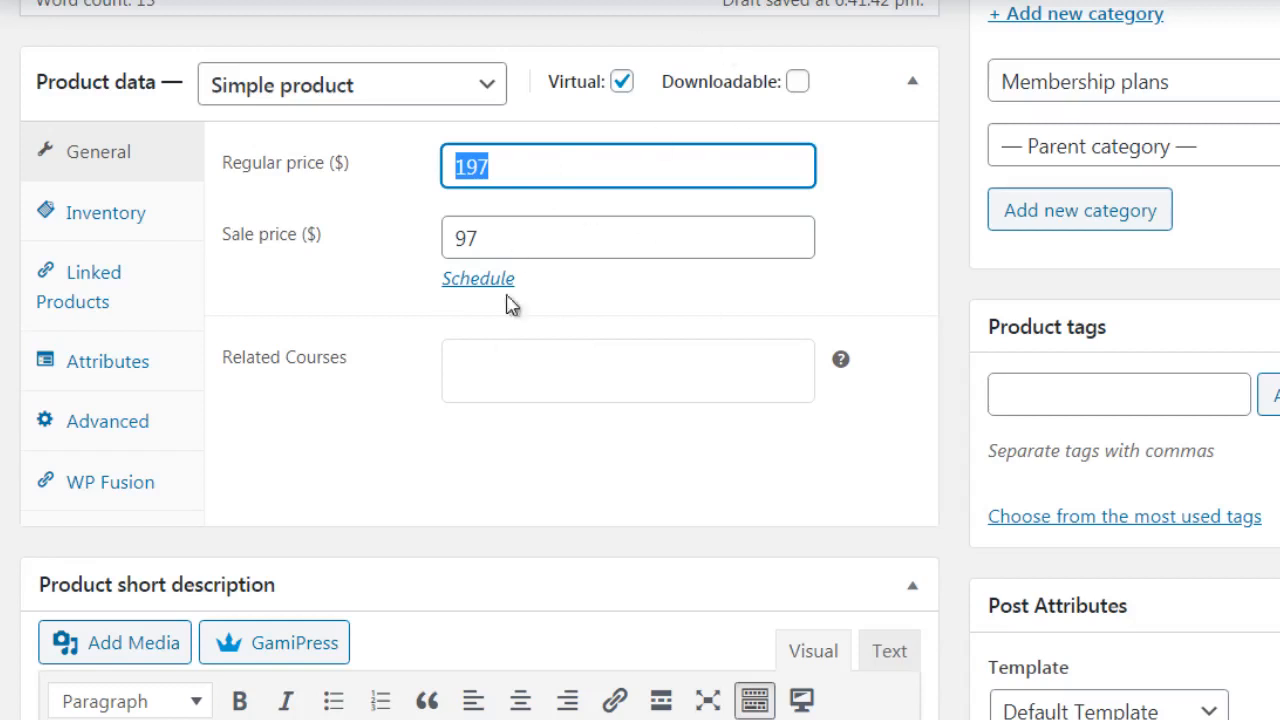
left_click(957, 243)
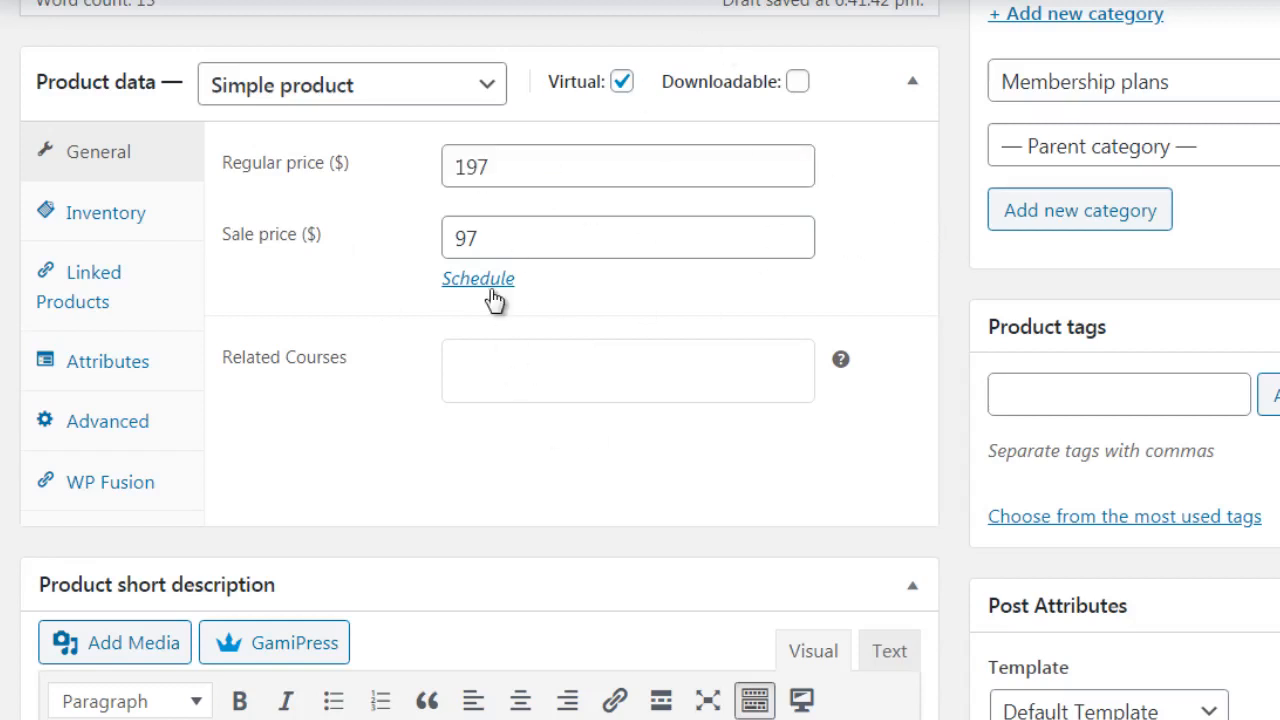
Step: Review the product's inventory, linked products, attributes and advanced settings
left_click(165, 228)
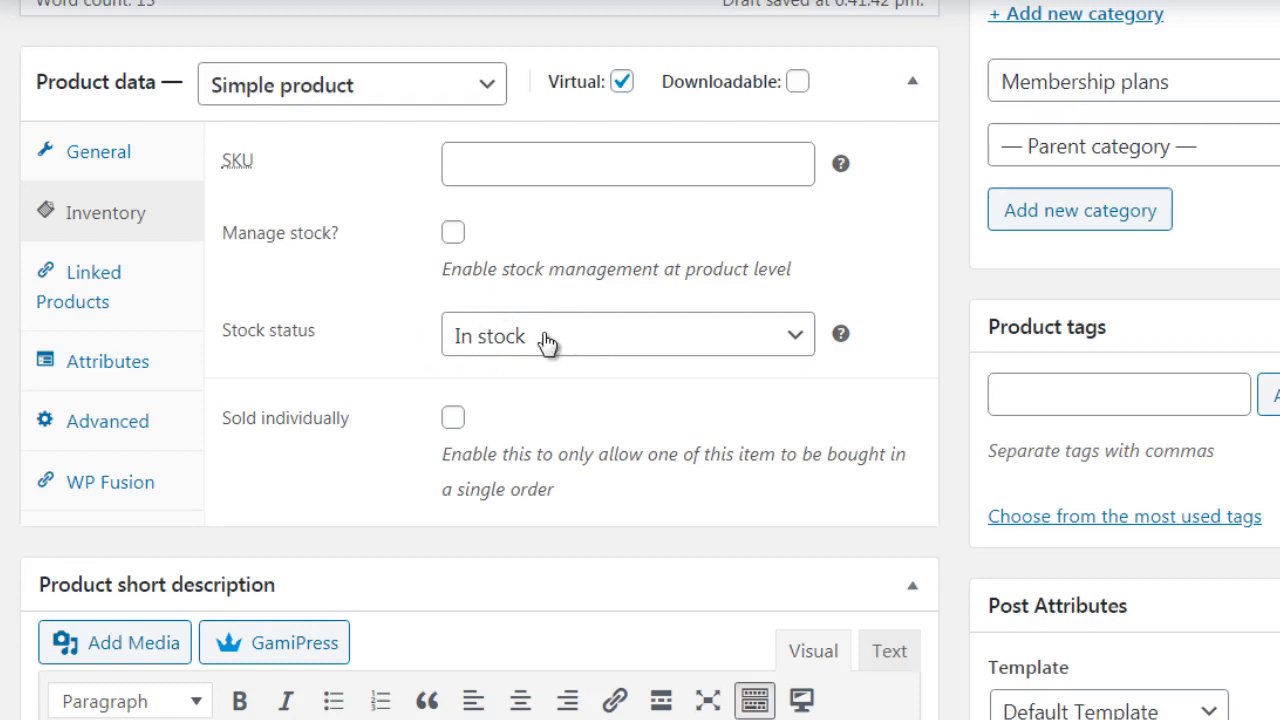
left_click(137, 303)
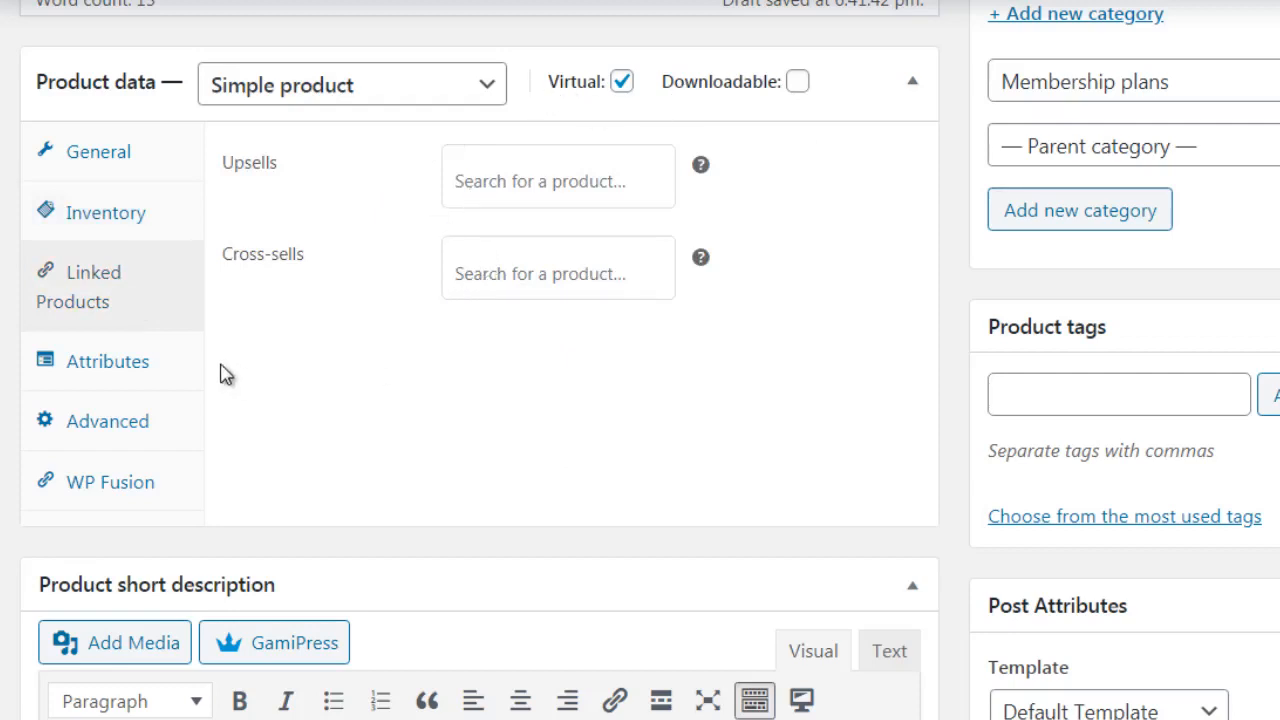
left_click(180, 377)
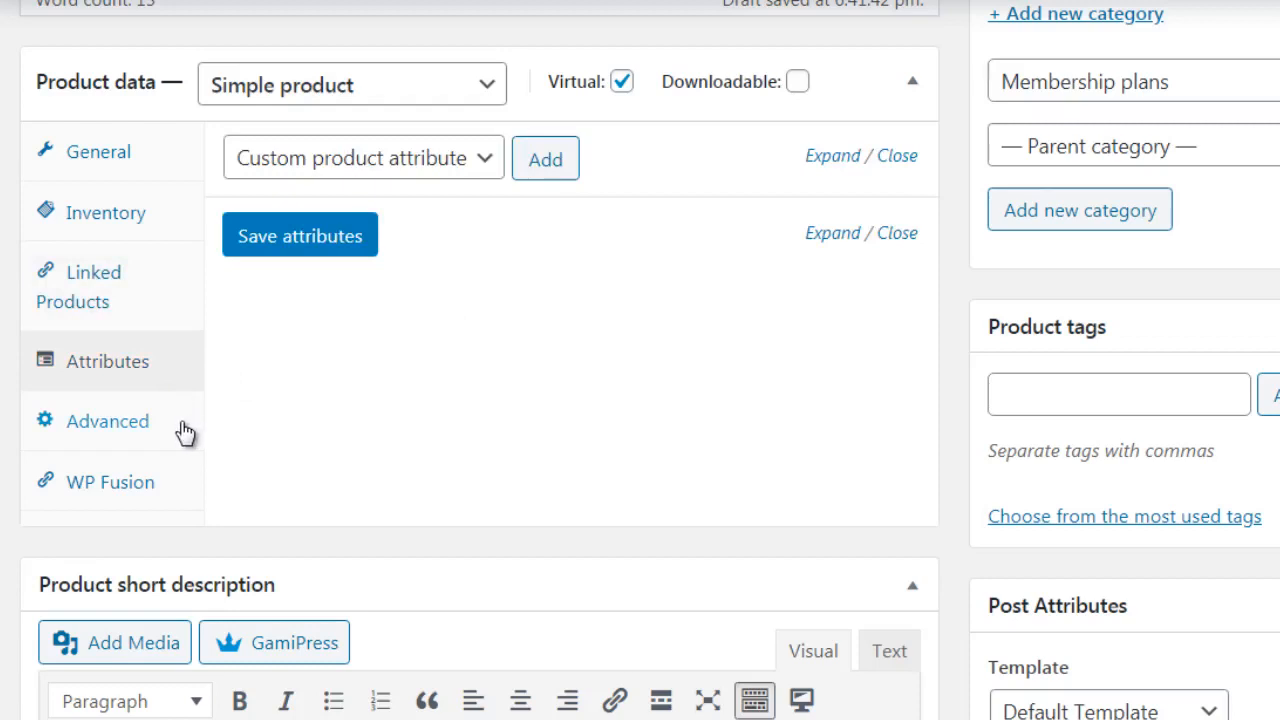
left_click(185, 432)
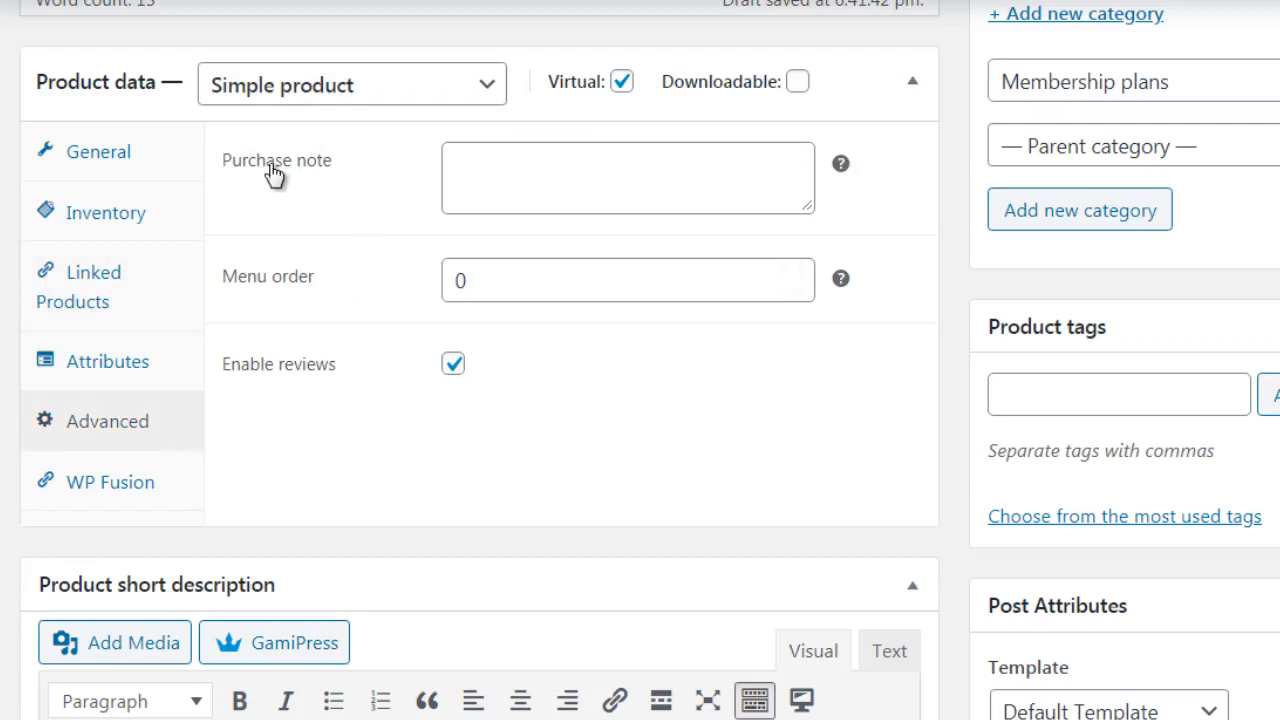
Step: Copy the product's main description text into the product short description
left_click(510, 180)
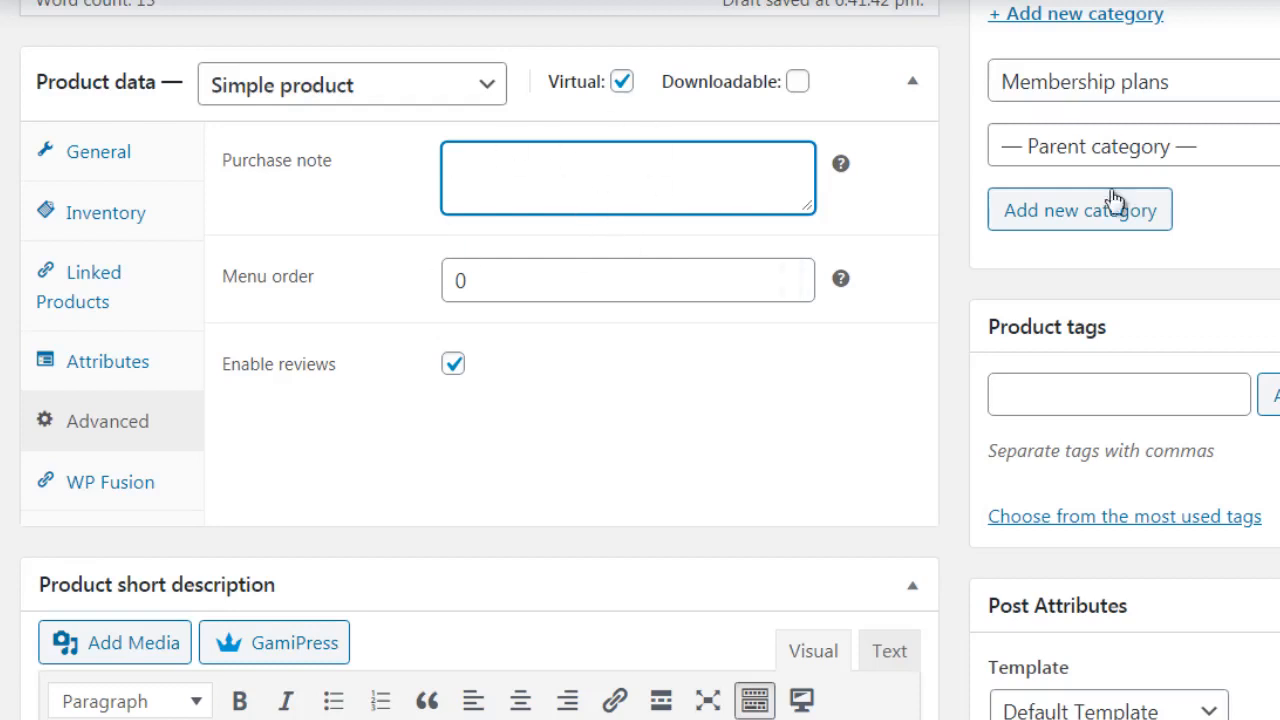
scroll(640, 360, "up", 1)
scroll(640, 360, "up", 5)
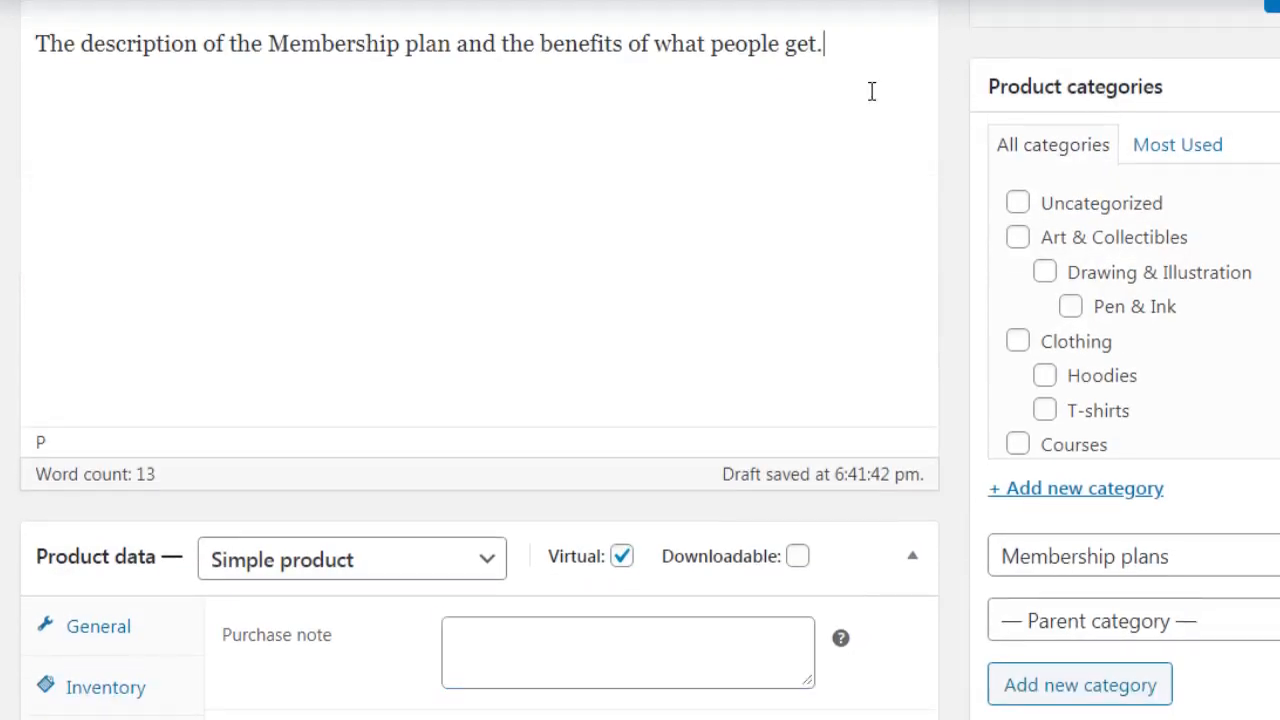
triple_click(871, 91)
key("ctrl+c")
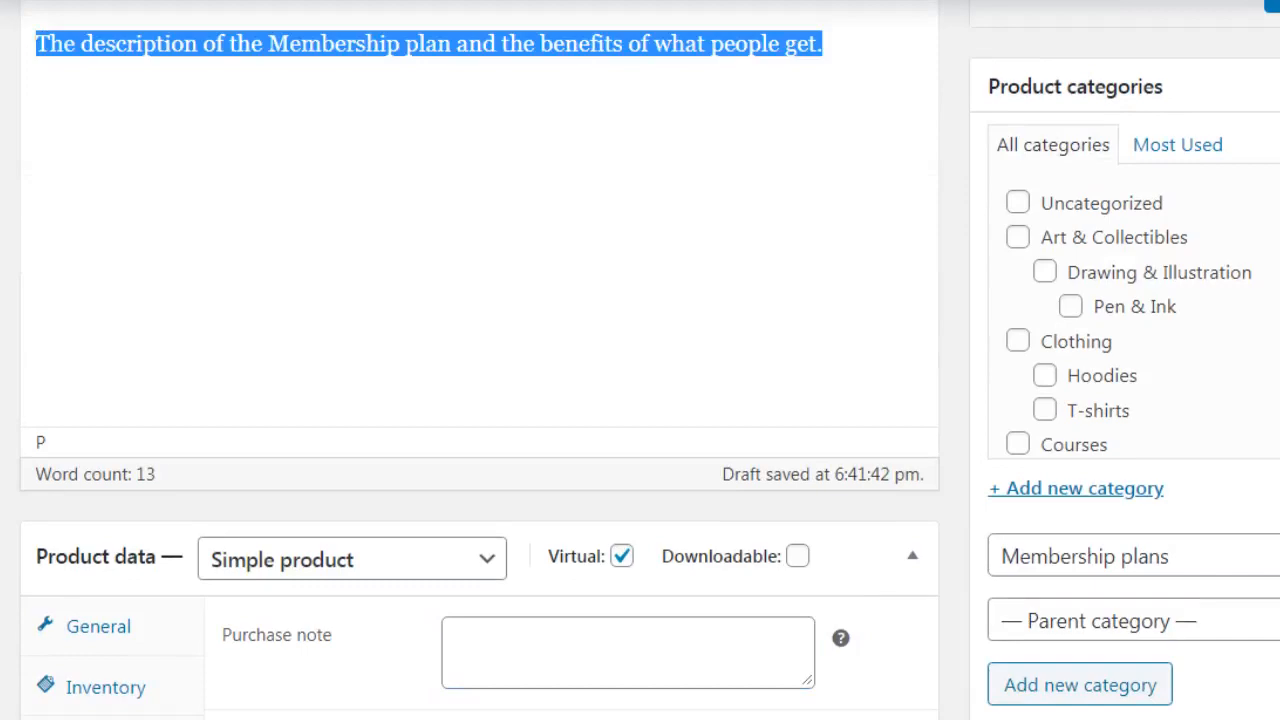
scroll(480, 360, "up", 3)
scroll(480, 360, "down", 12)
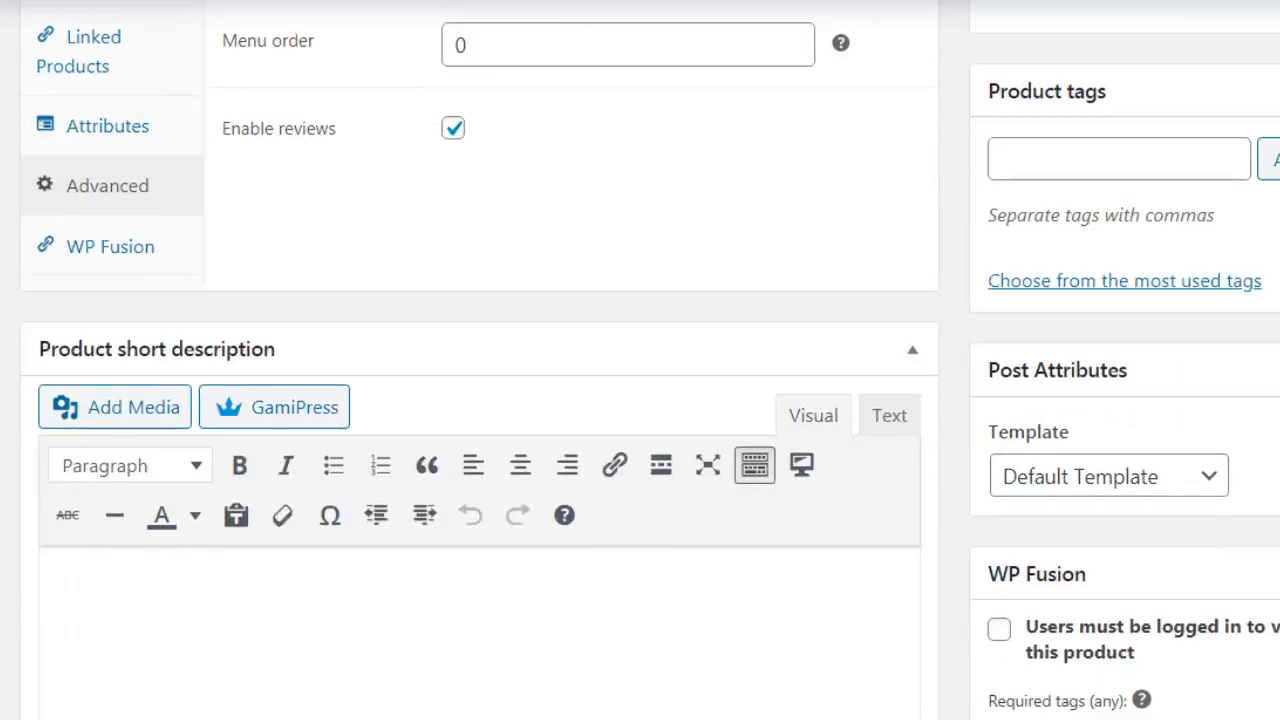
scroll(717, 327, "down", 1)
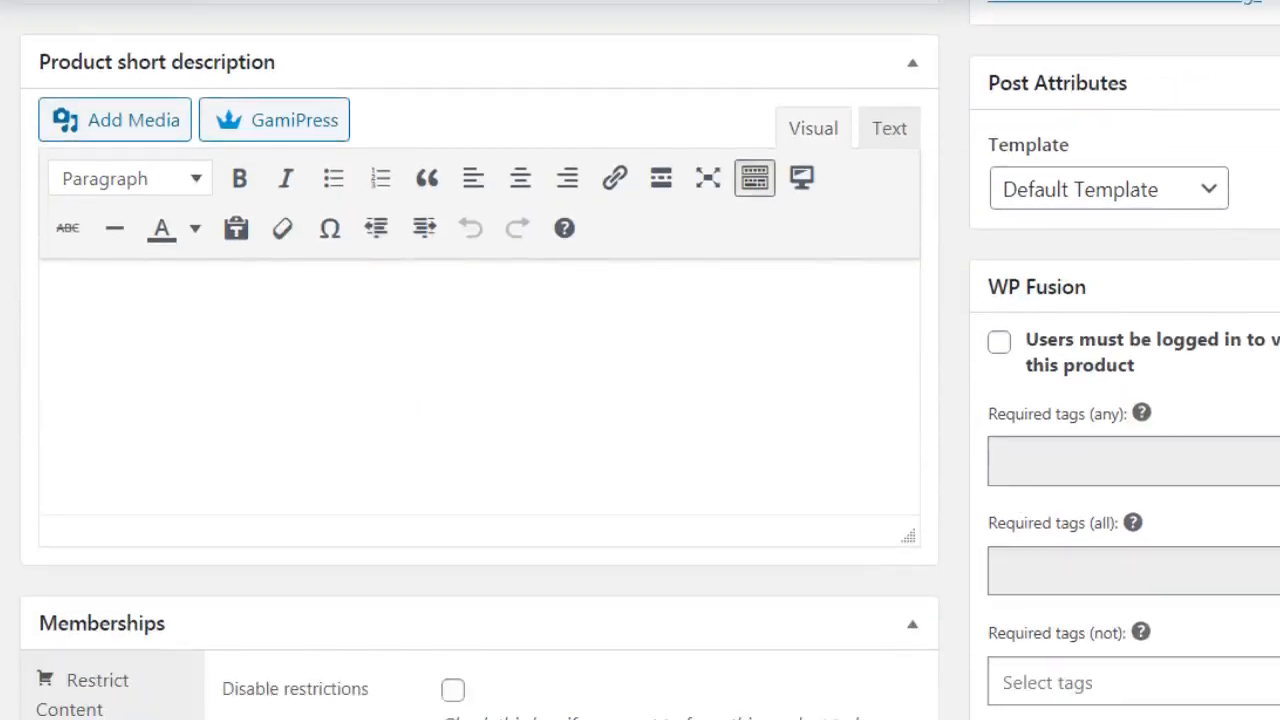
left_click(657, 370)
key("ctrl+v")
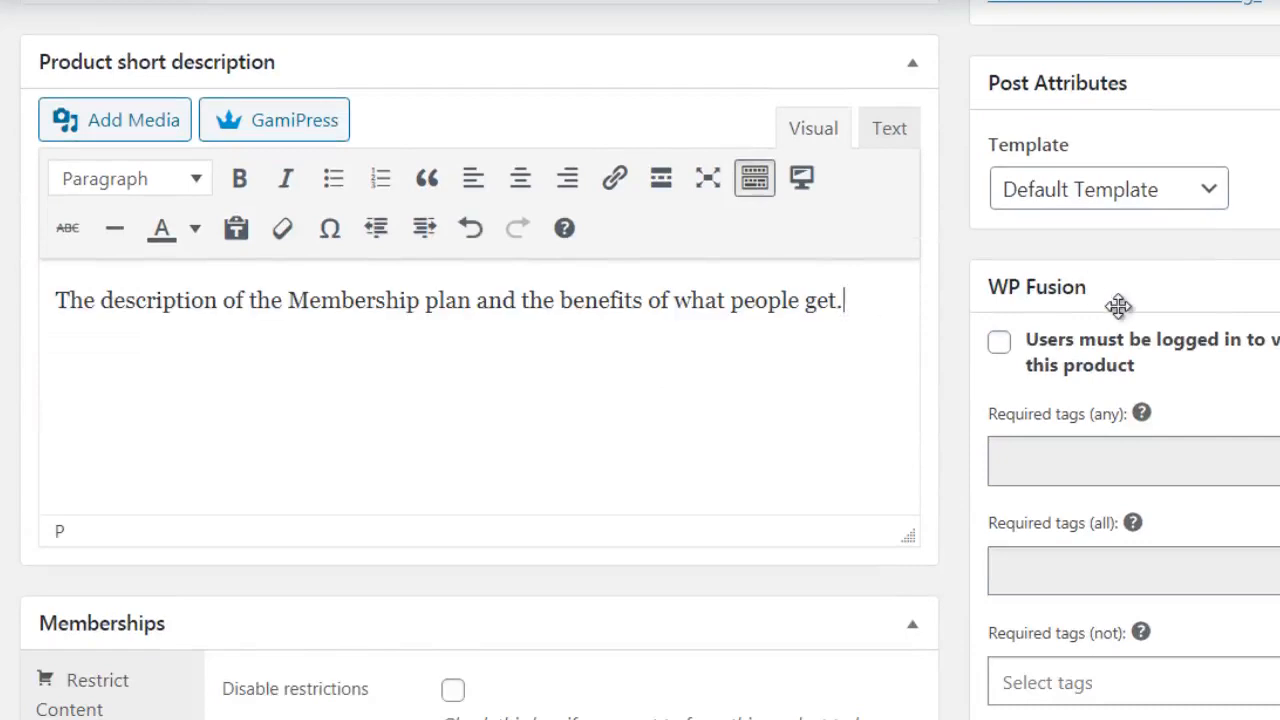
Step: Examine the membership content restriction rule for the Registered - Free Account plan
scroll(1120, 305, "down", 5)
scroll(1120, 305, "up", 4)
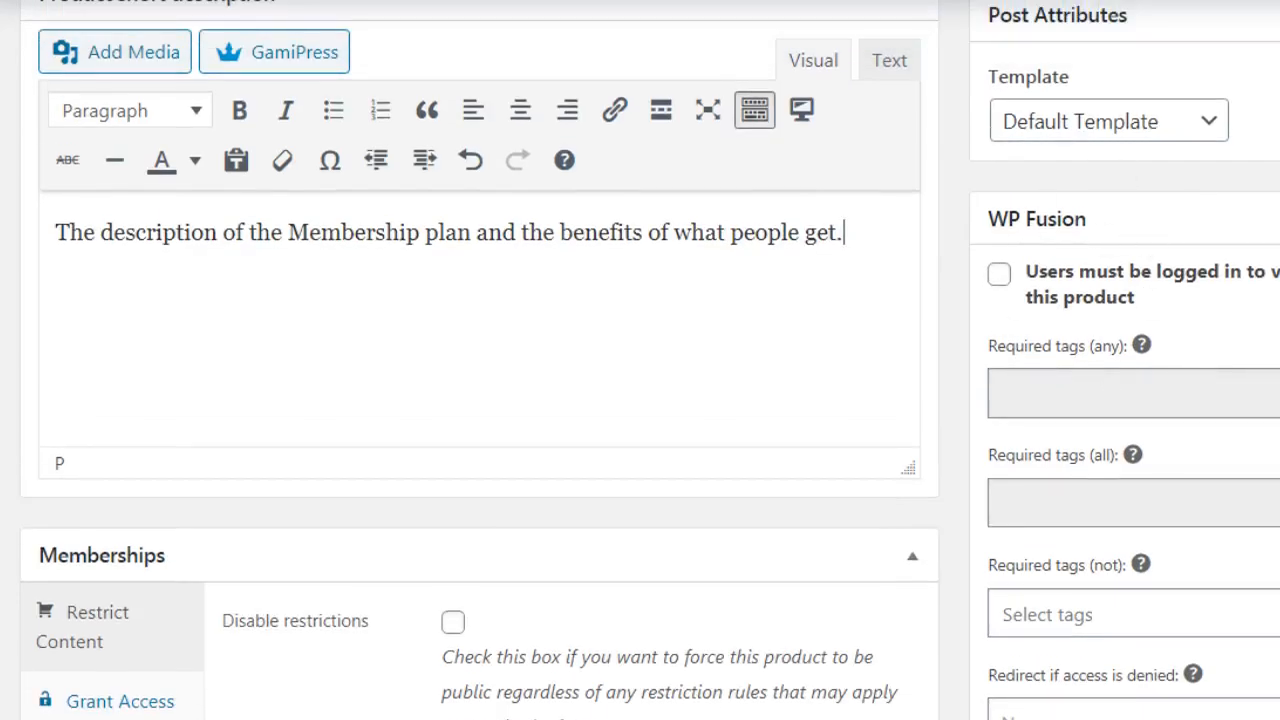
scroll(640, 360, "down", 5)
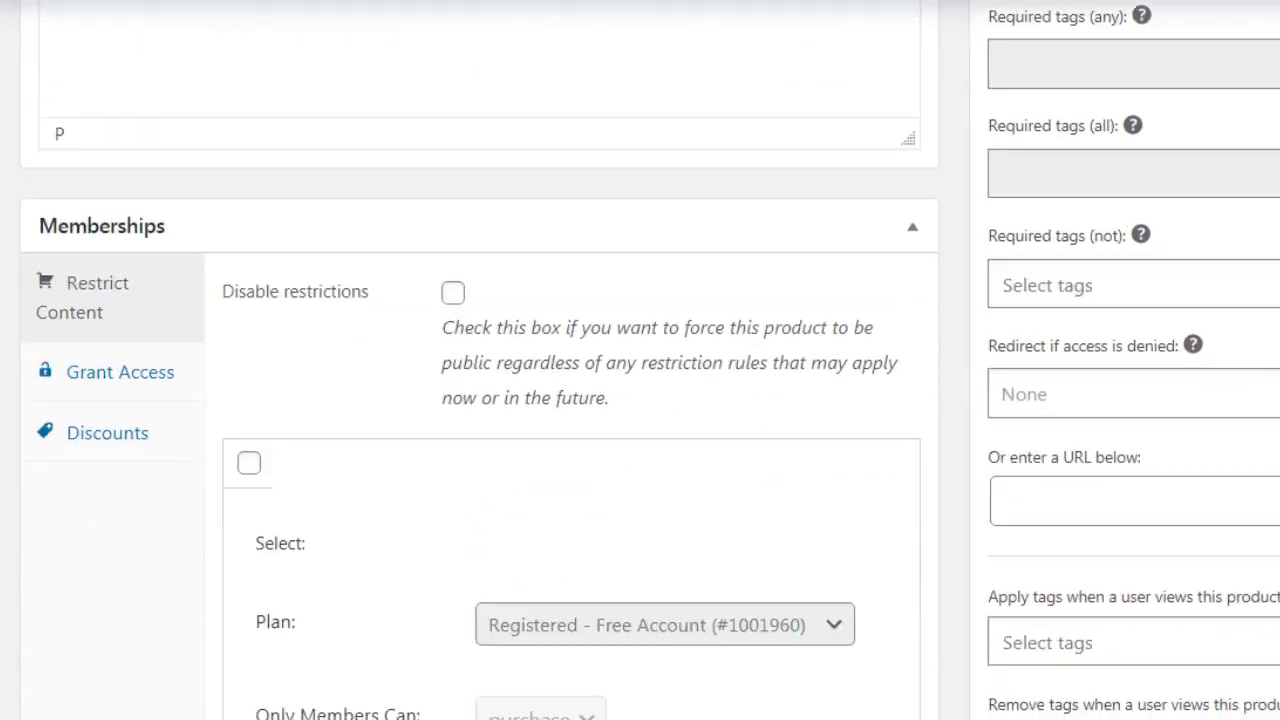
scroll(451, 143, "down", 2)
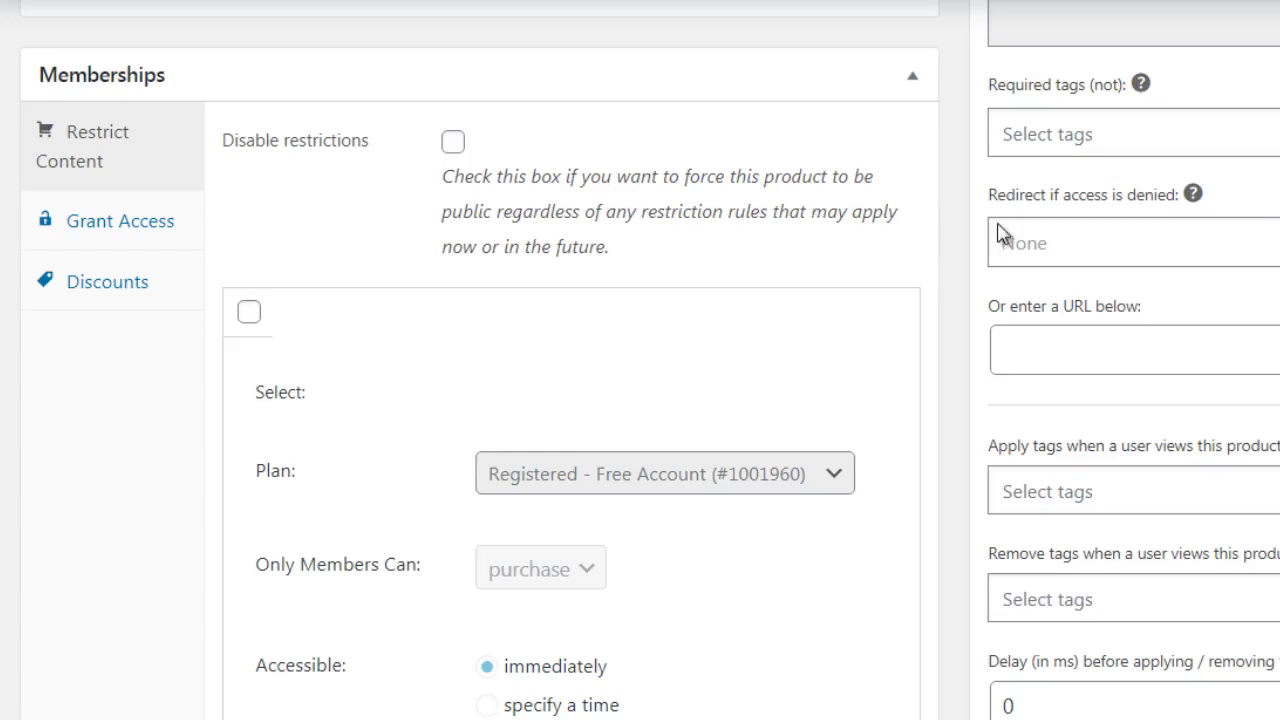
scroll(1000, 237, "down", 2)
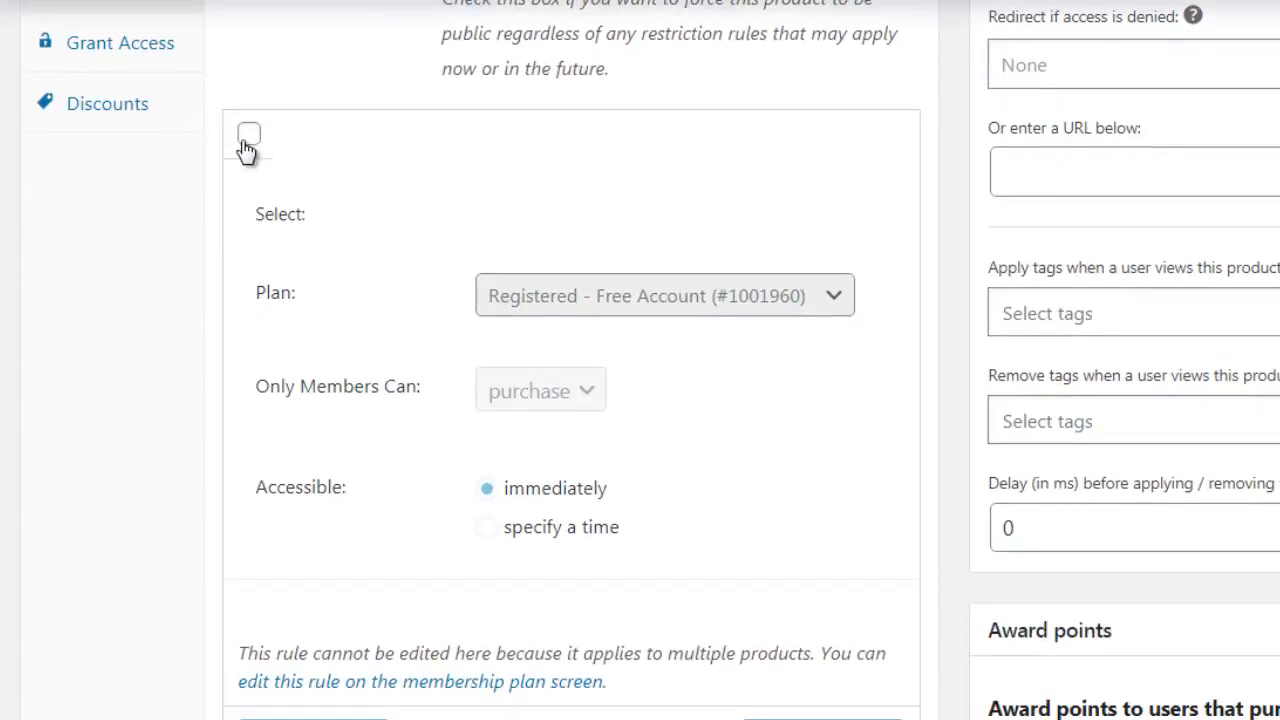
left_click(247, 137)
left_click(671, 290)
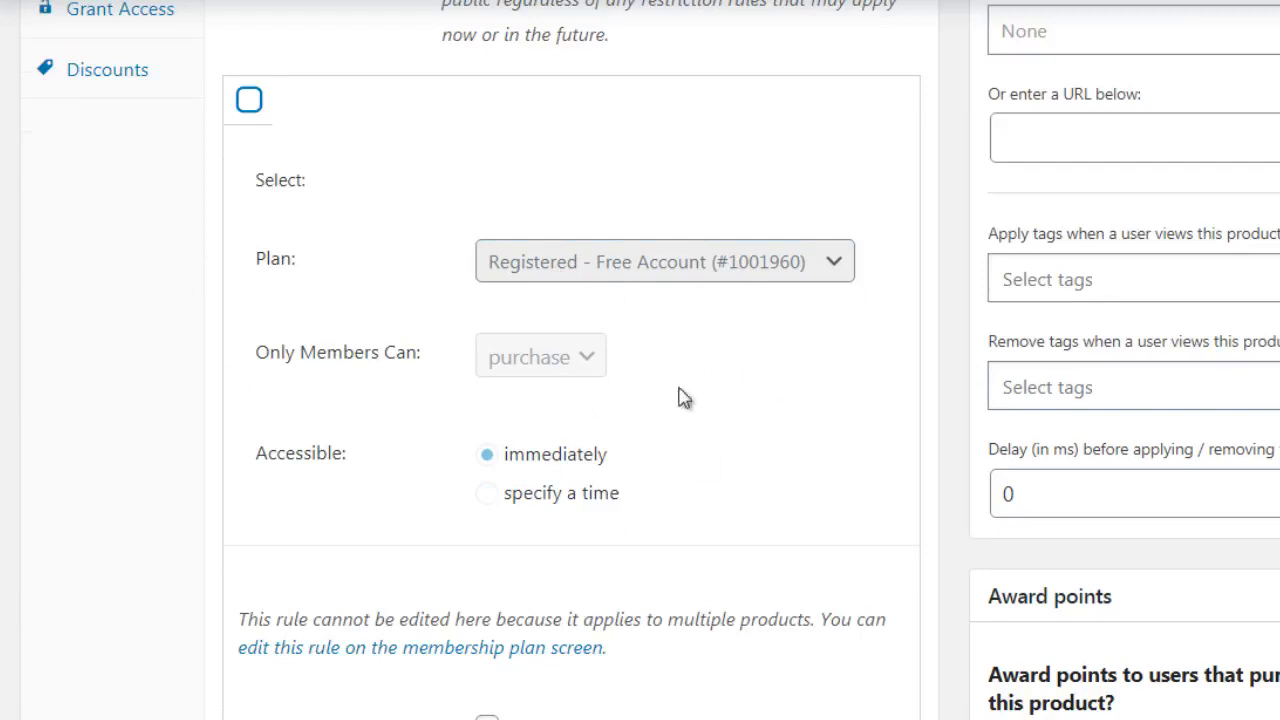
Step: Select the restriction rule for the Premium - $97 one time fee (all access pass) plan and set its members-only permission to view
scroll(640, 360, "down", 5)
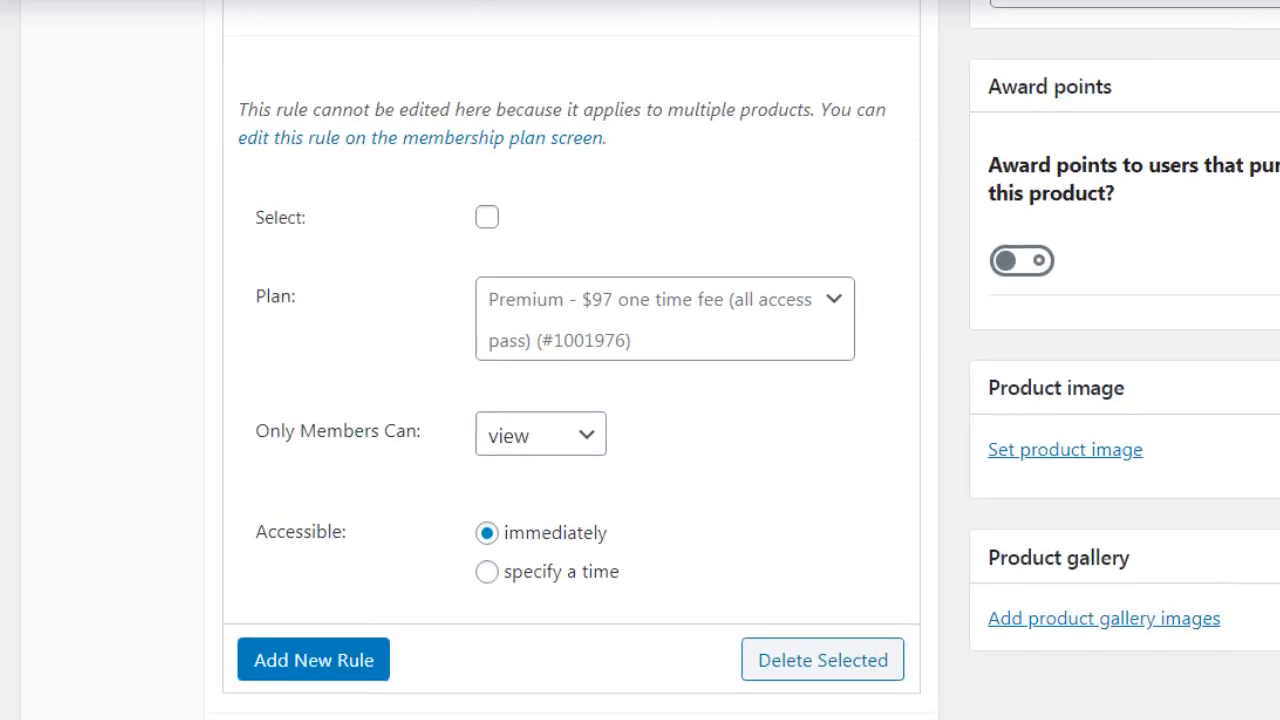
left_click(486, 218)
left_click(586, 337)
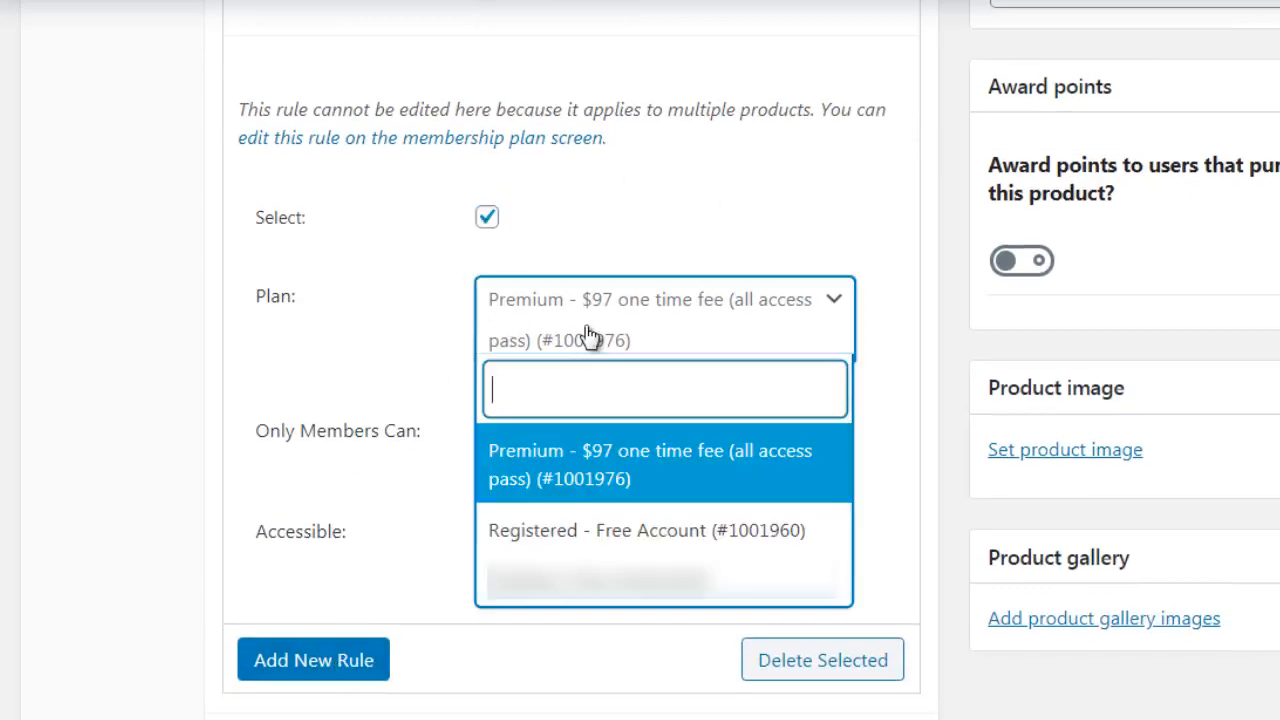
left_click(545, 452)
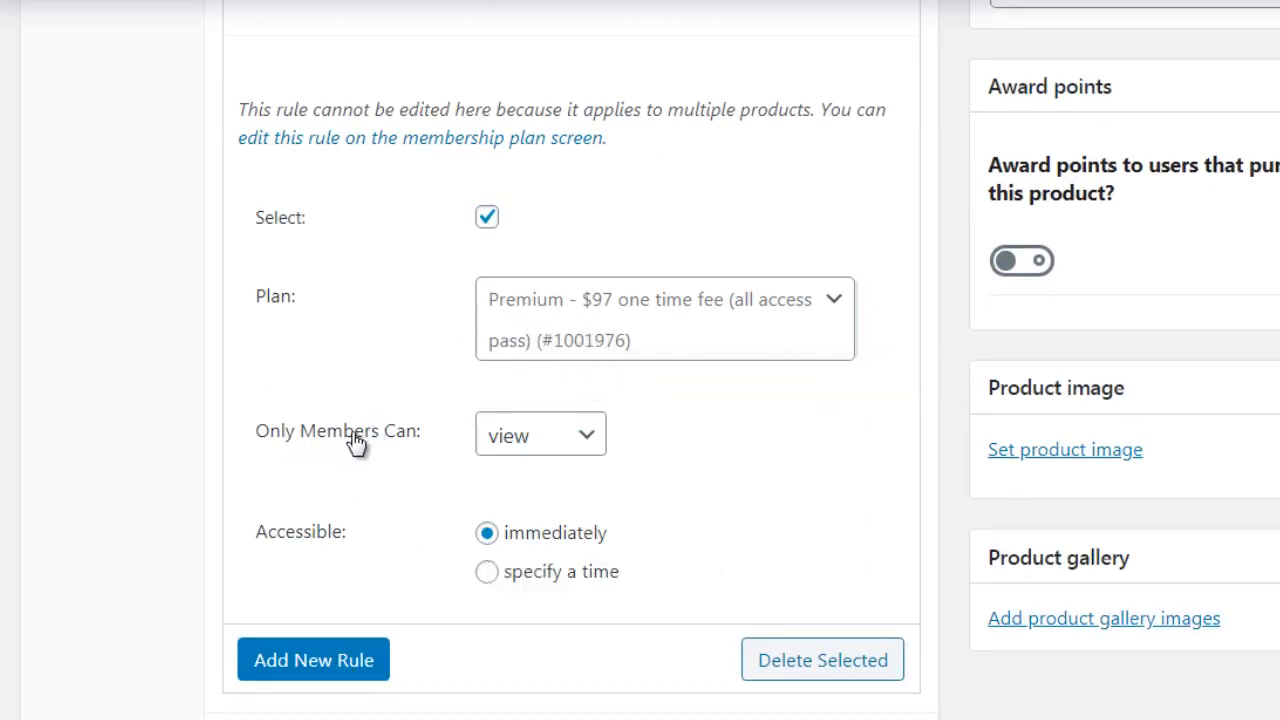
left_click(520, 447)
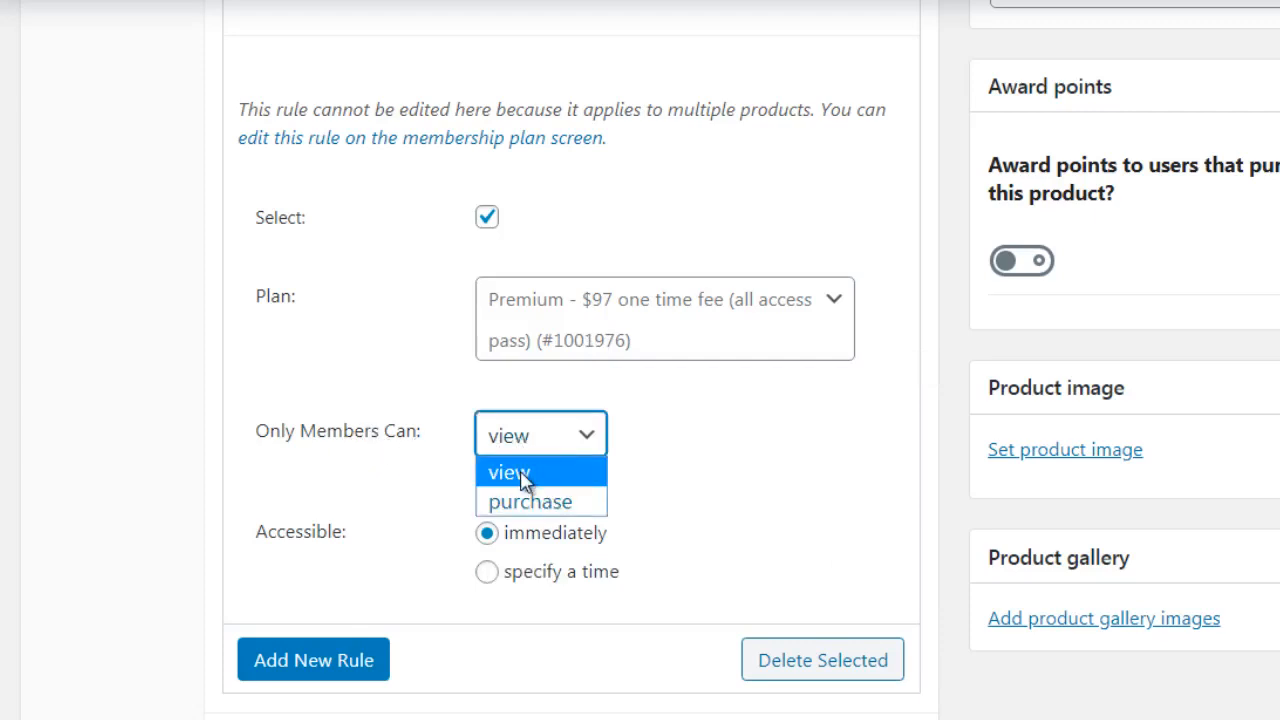
left_click(530, 502)
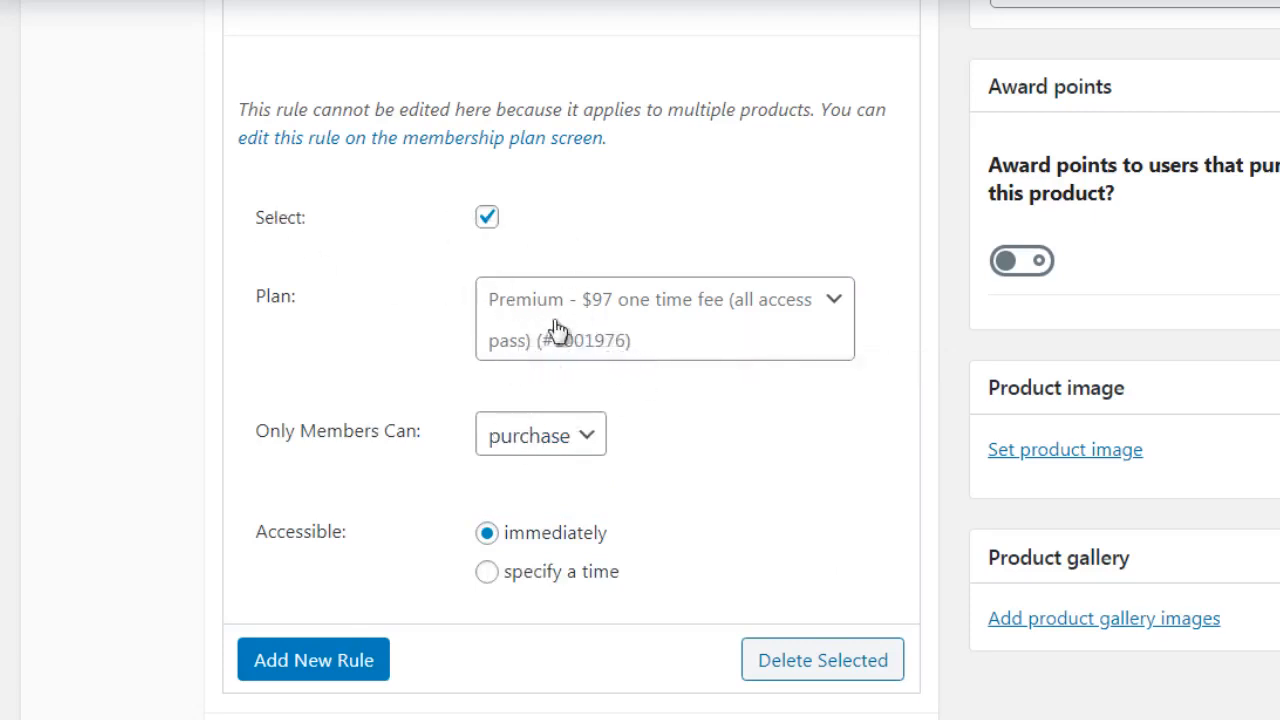
left_click(550, 436)
left_click(551, 476)
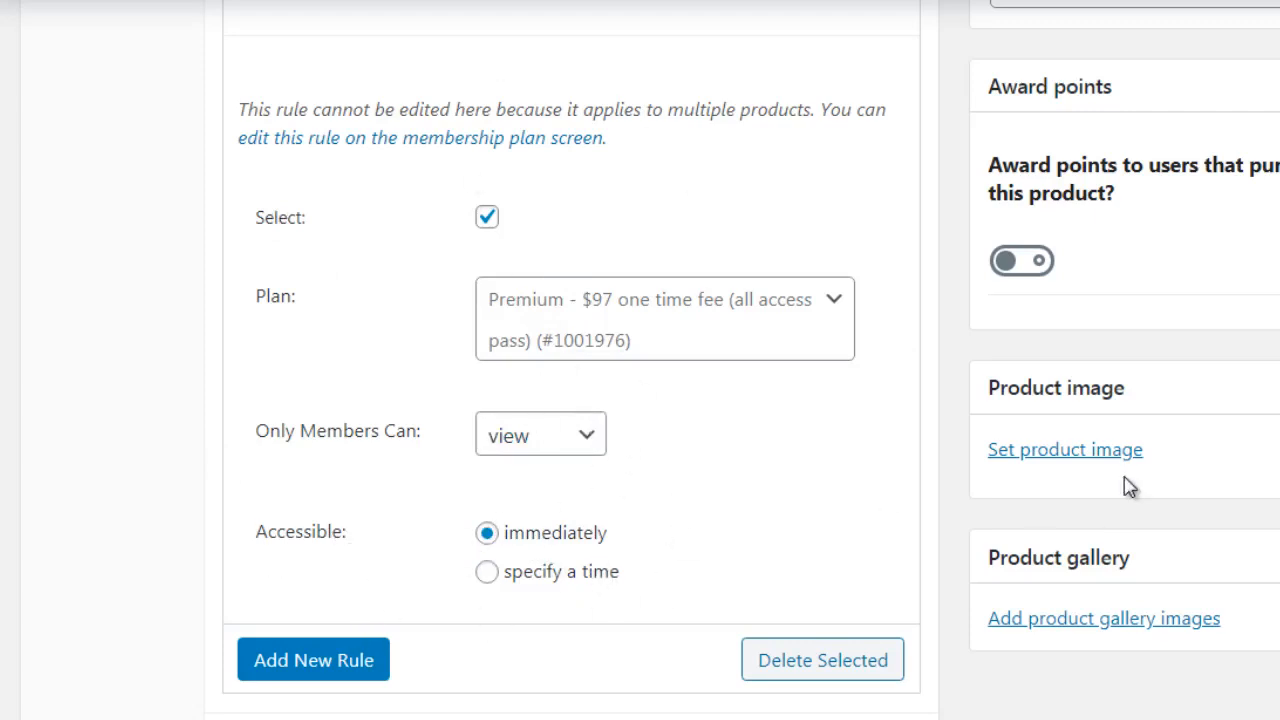
Step: Try the custom message option for the product's viewing restricted message
scroll(640, 360, "up", 10)
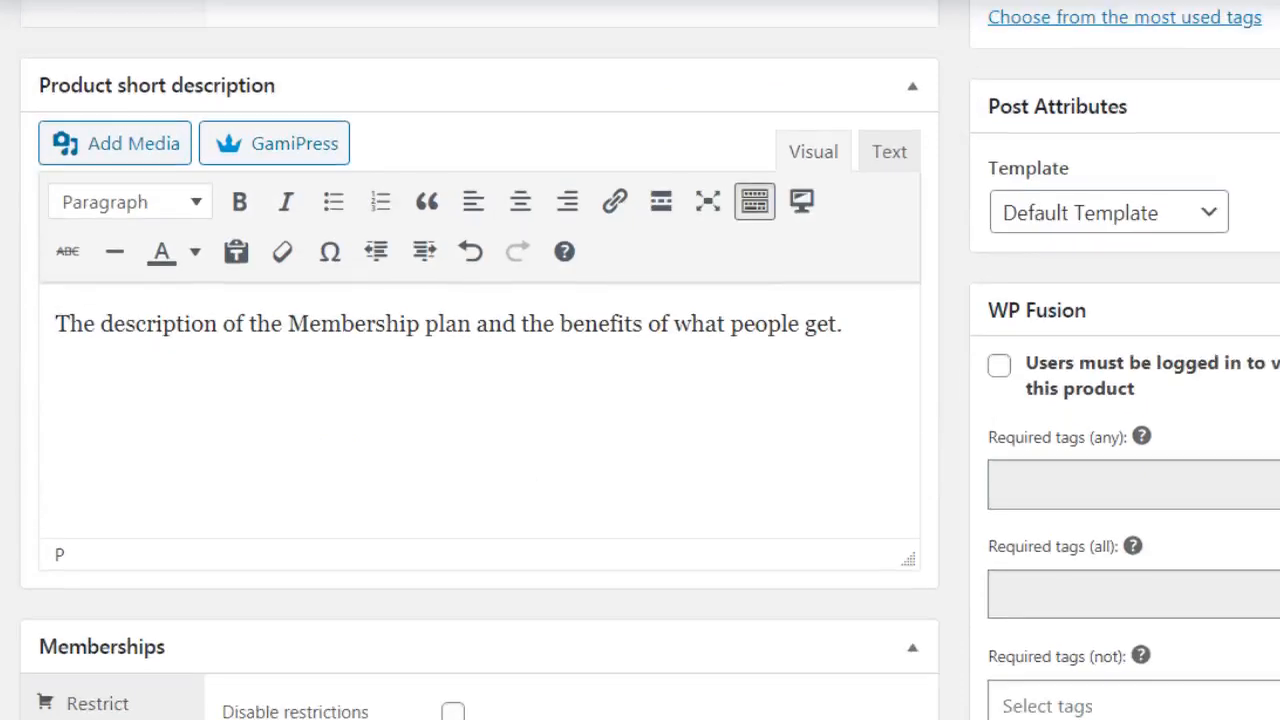
scroll(640, 360, "down", 12)
scroll(640, 360, "down", 3)
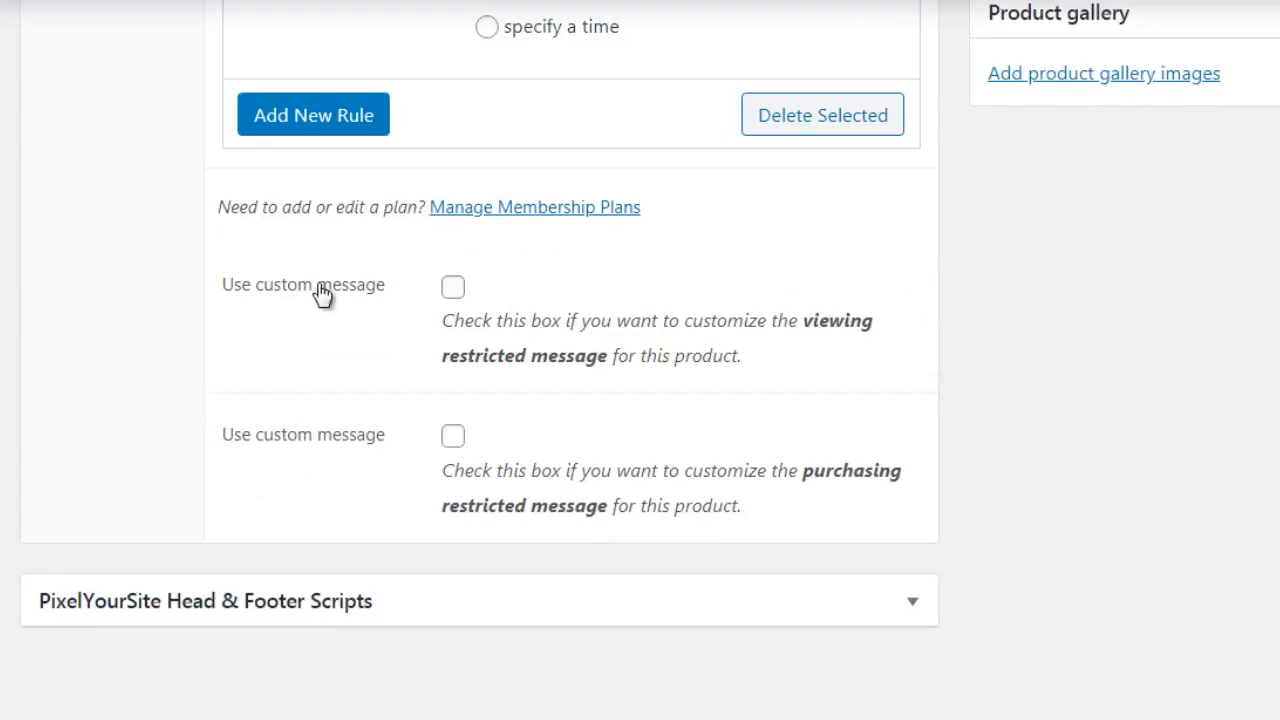
left_click(453, 290)
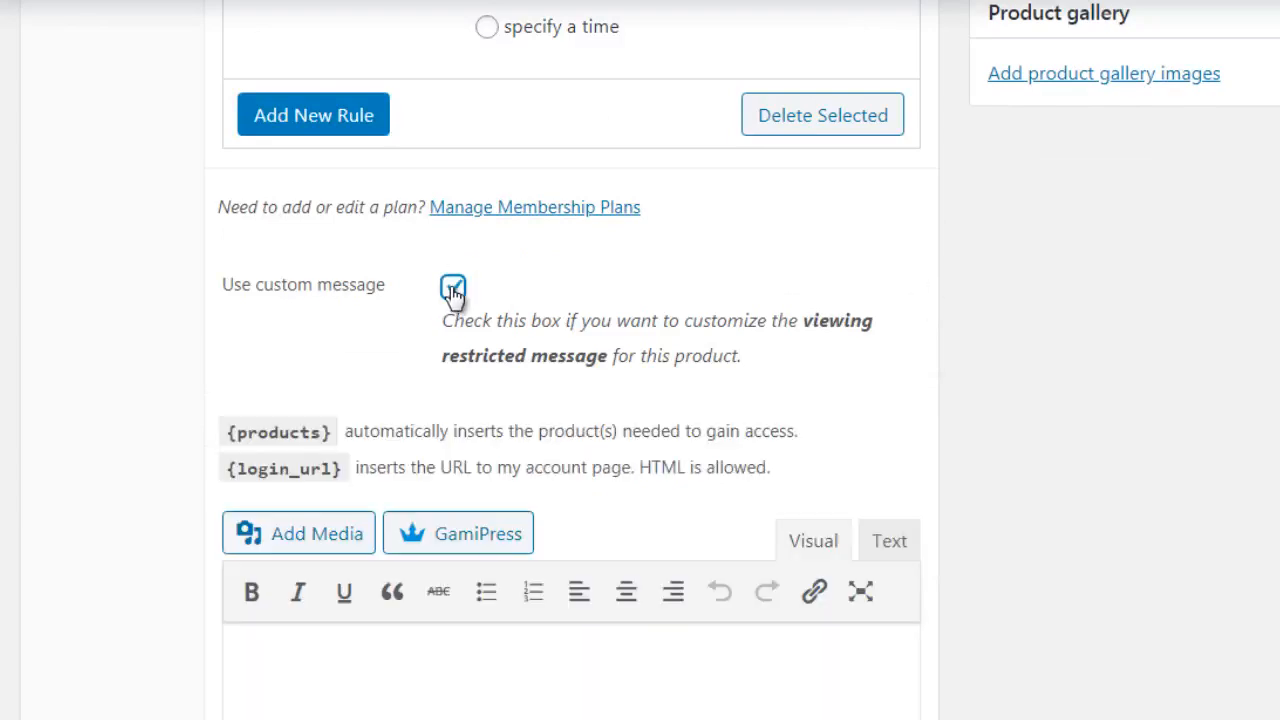
left_click(453, 290)
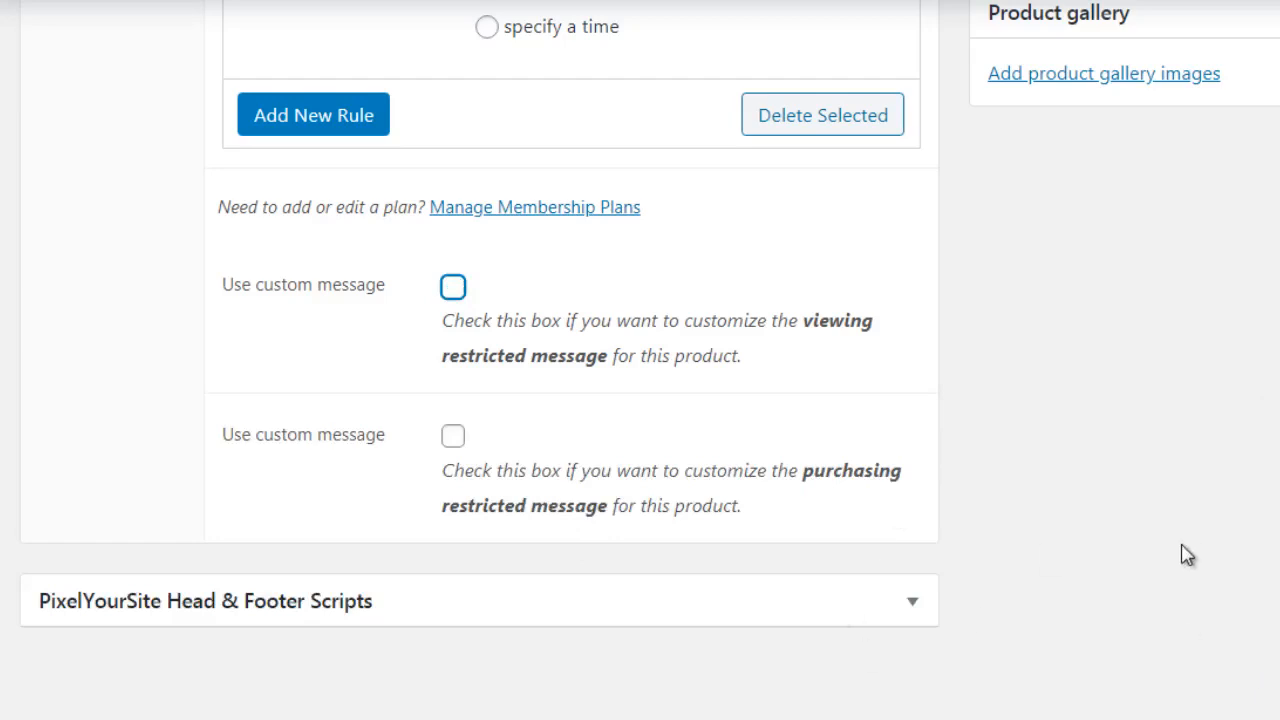
Step: Publish the Premium membership product
scroll(1054, 614, "up", 1)
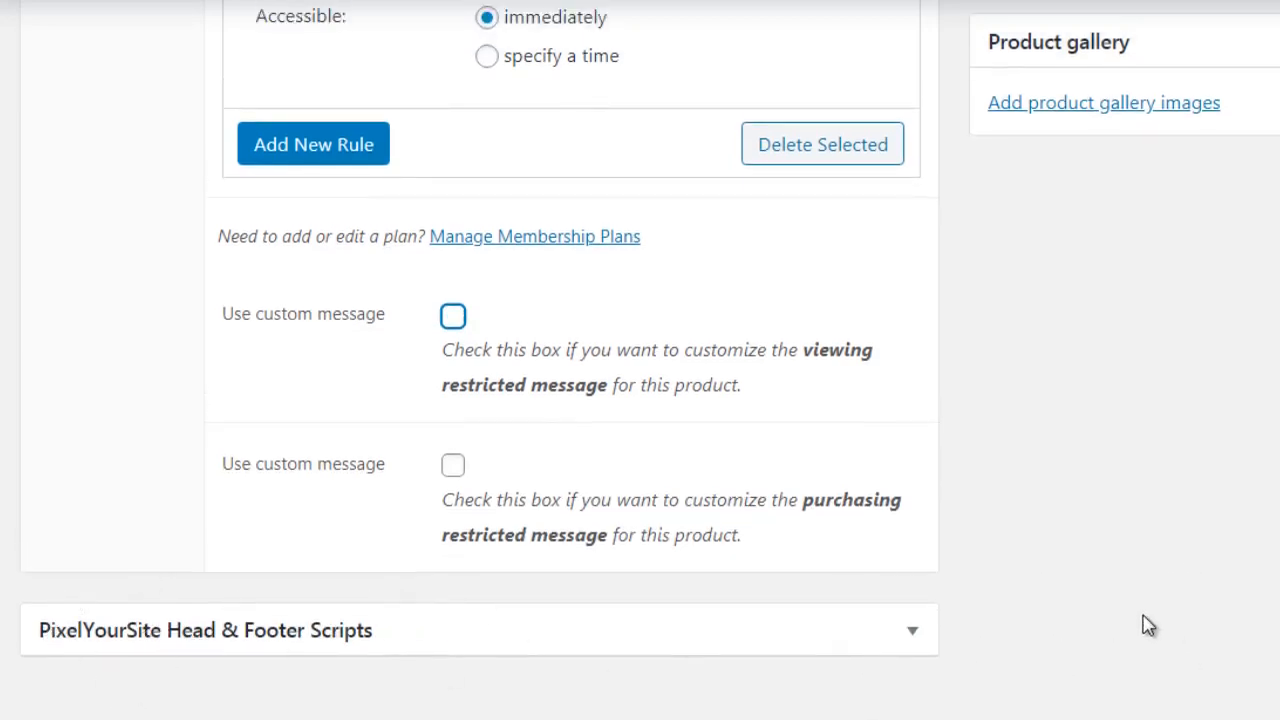
scroll(640, 360, "up", 10)
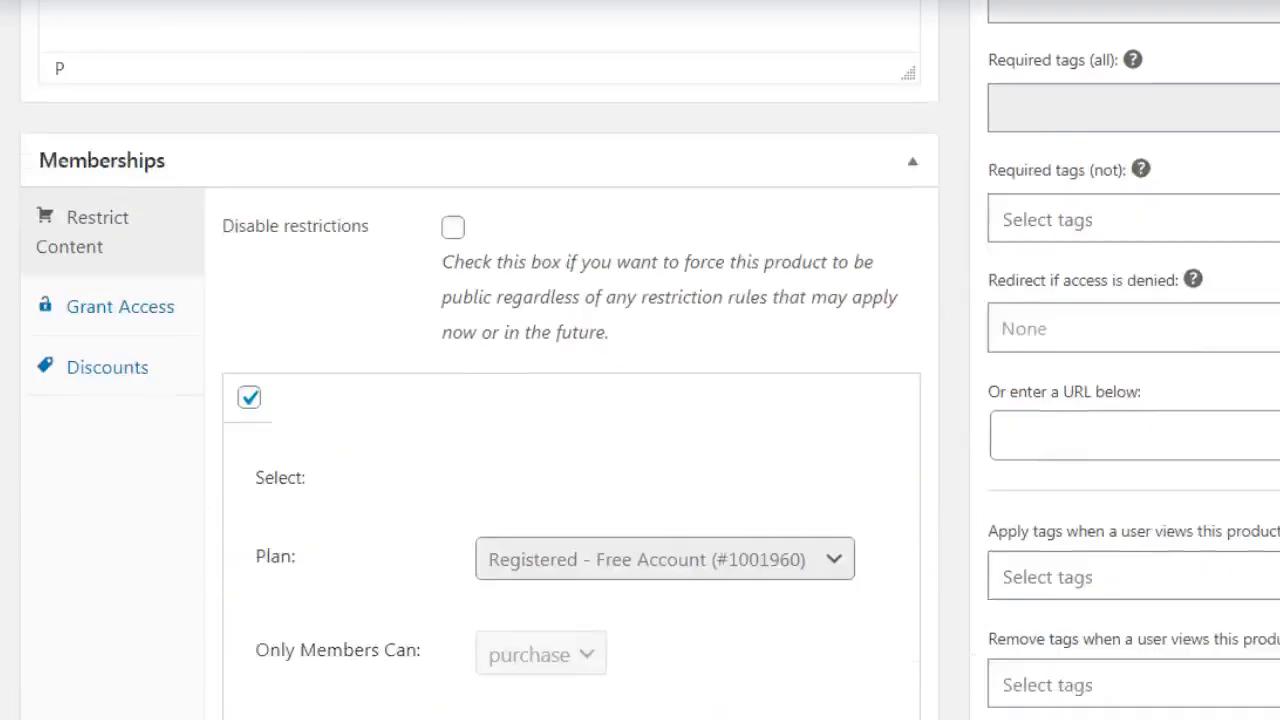
scroll(640, 360, "up", 8)
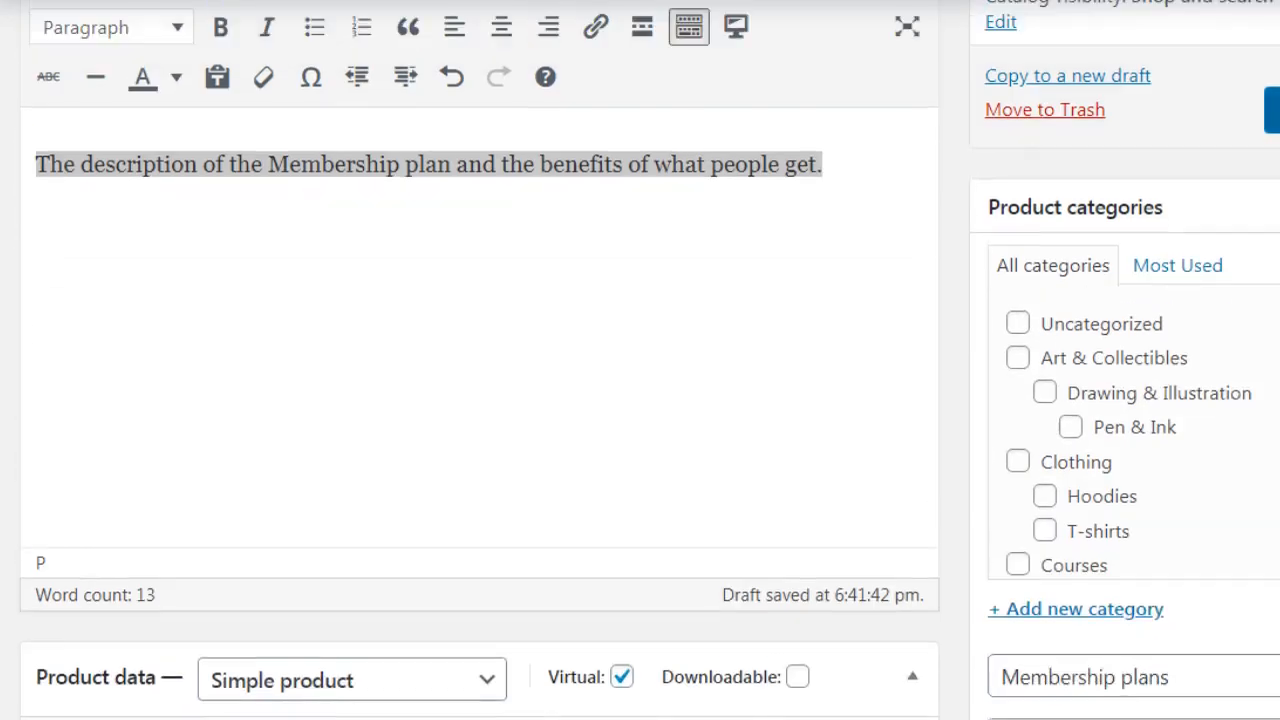
left_click(1272, 110)
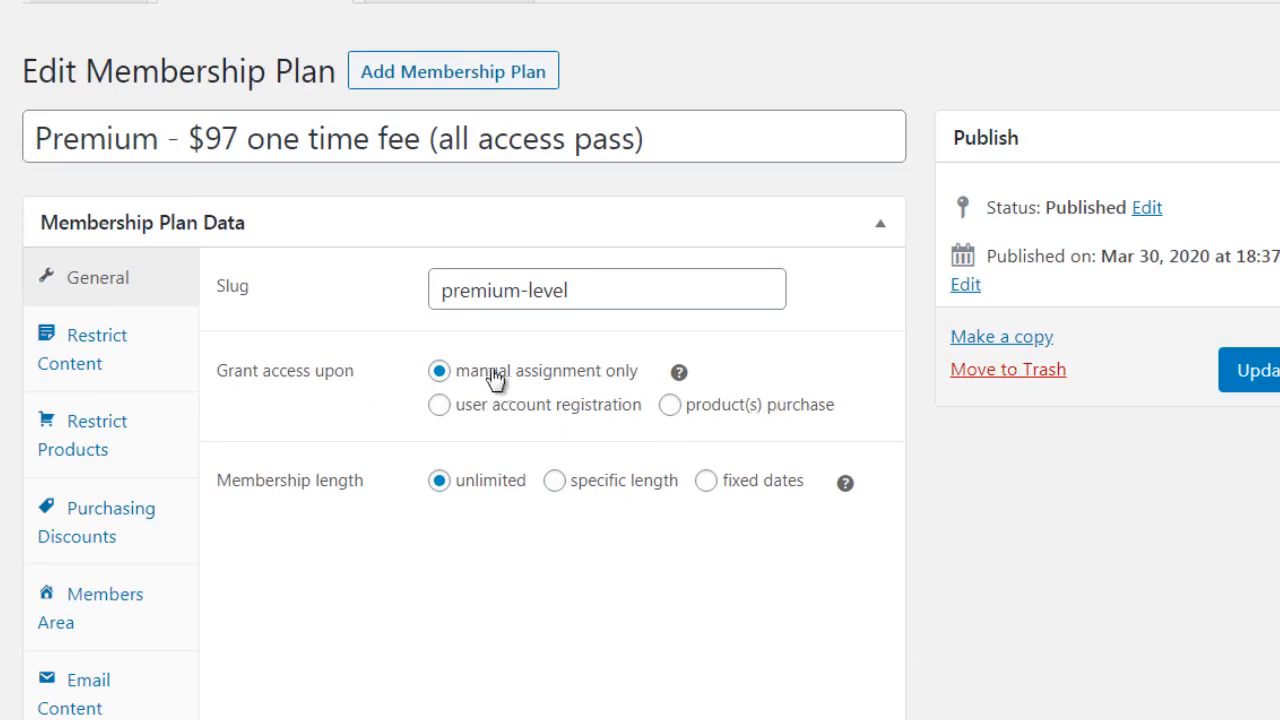
Step: Grant the plan's access upon purchase of the Premium - $97 one time fee (all access pass) product and update the plan
left_click(670, 405)
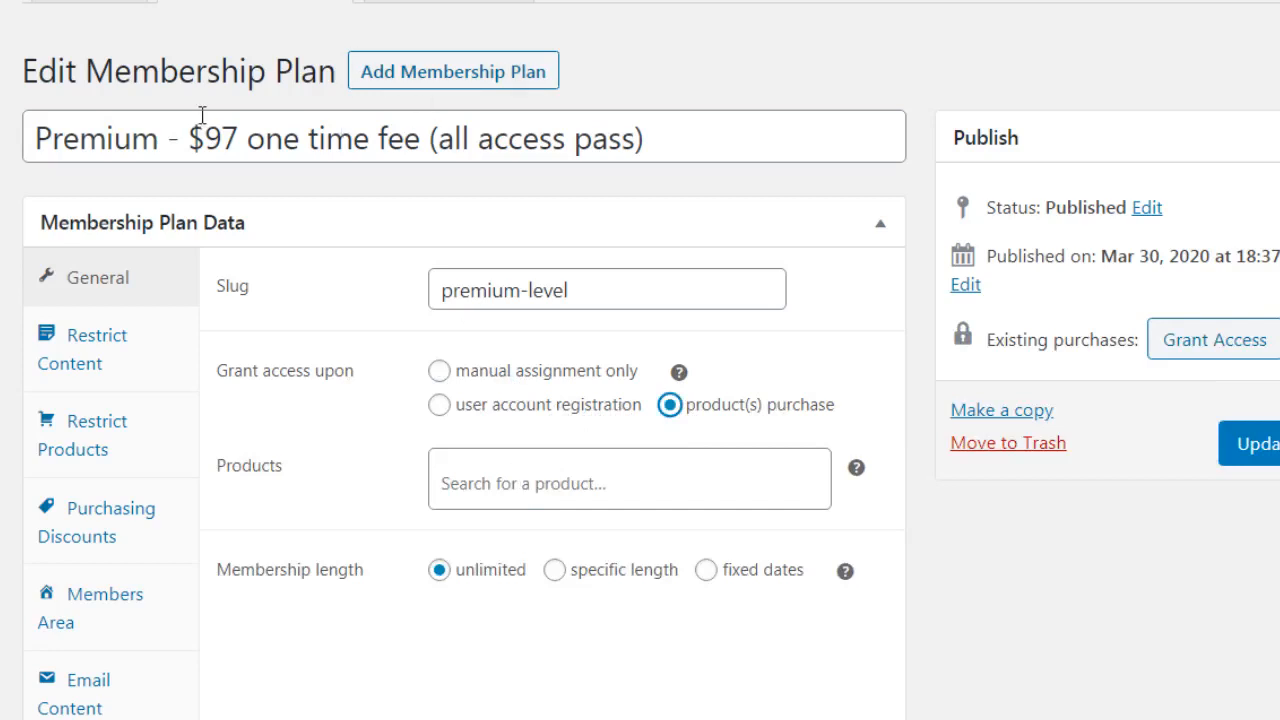
left_click_drag(163, 134, 35, 117)
key("ctrl+c")
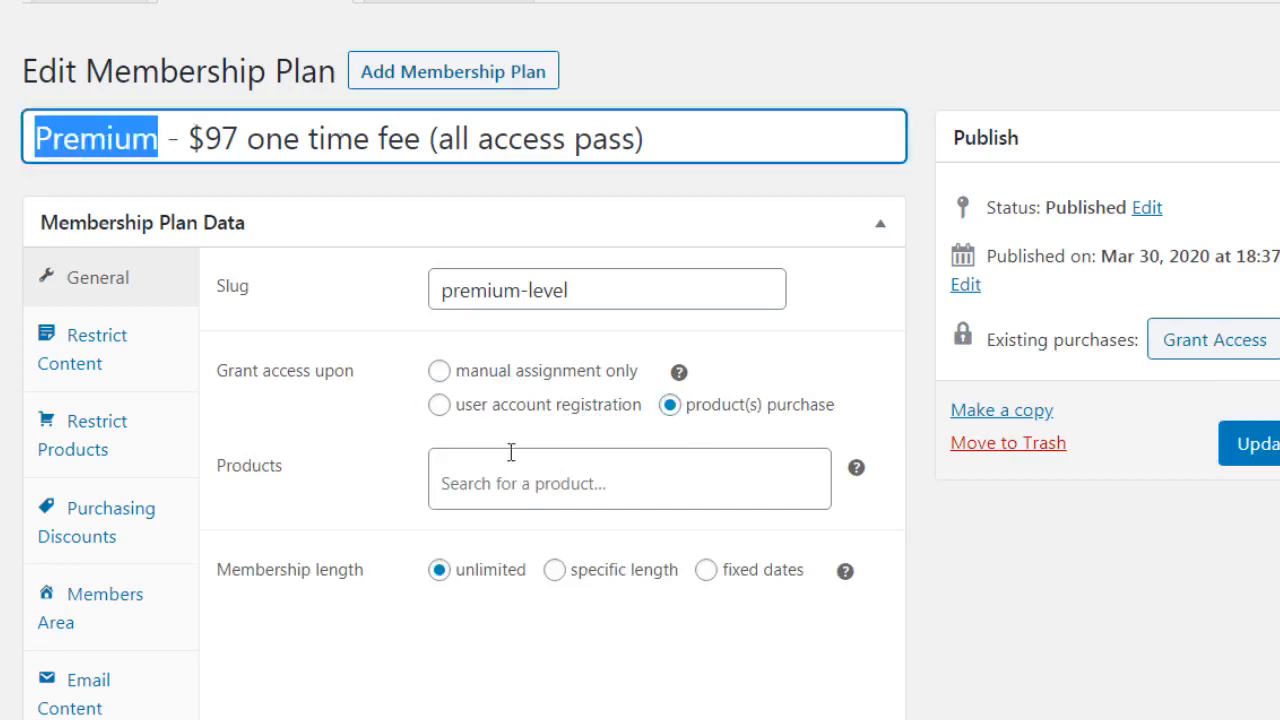
left_click(512, 484)
key("ctrl+v")
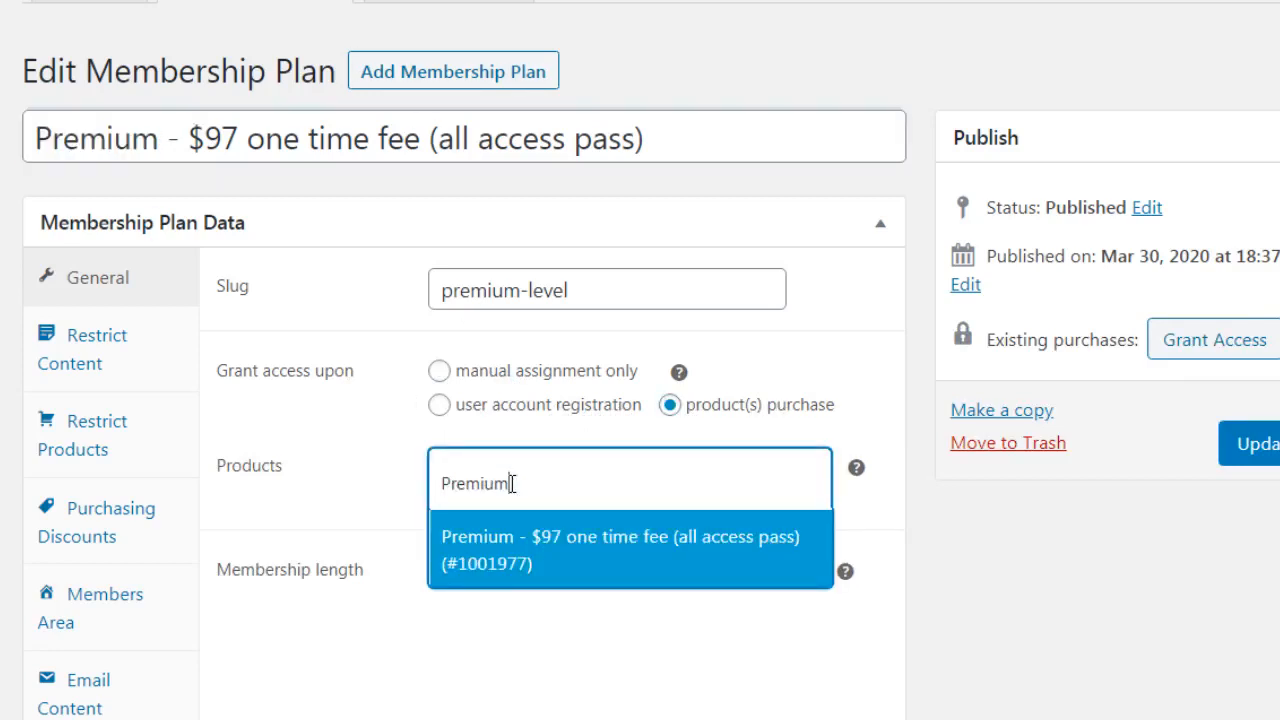
left_click(546, 541)
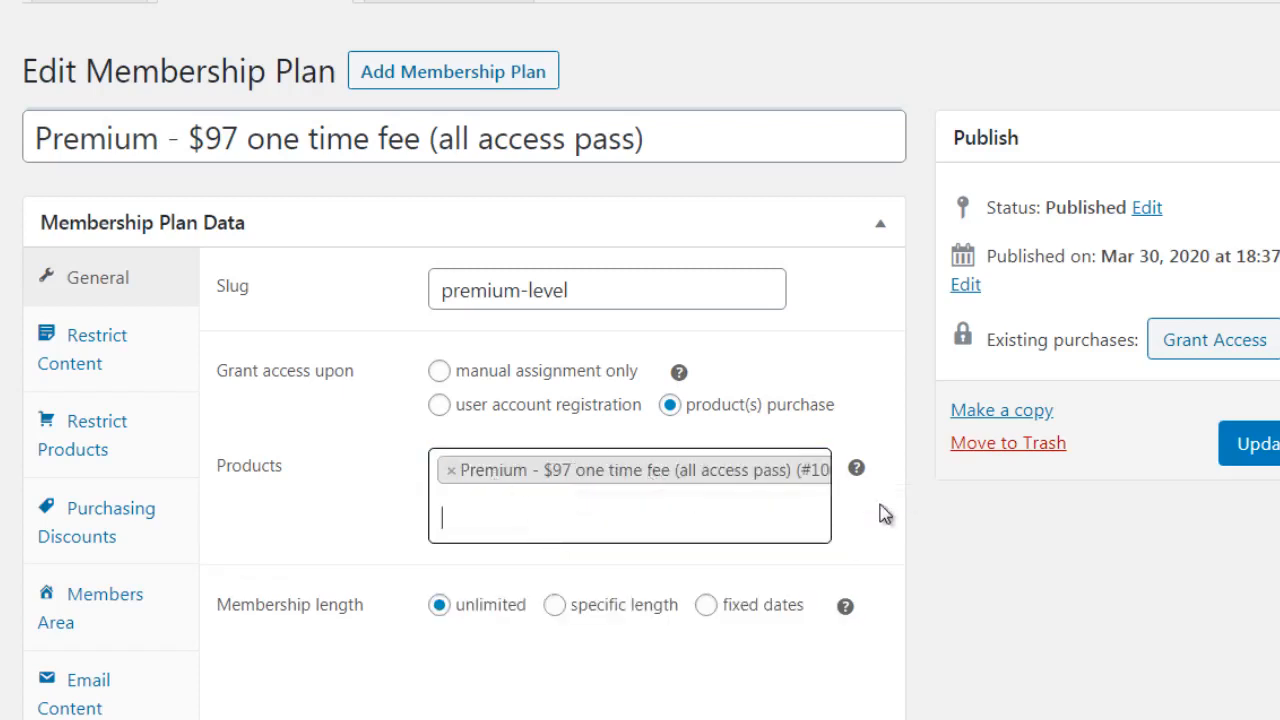
left_click(1257, 450)
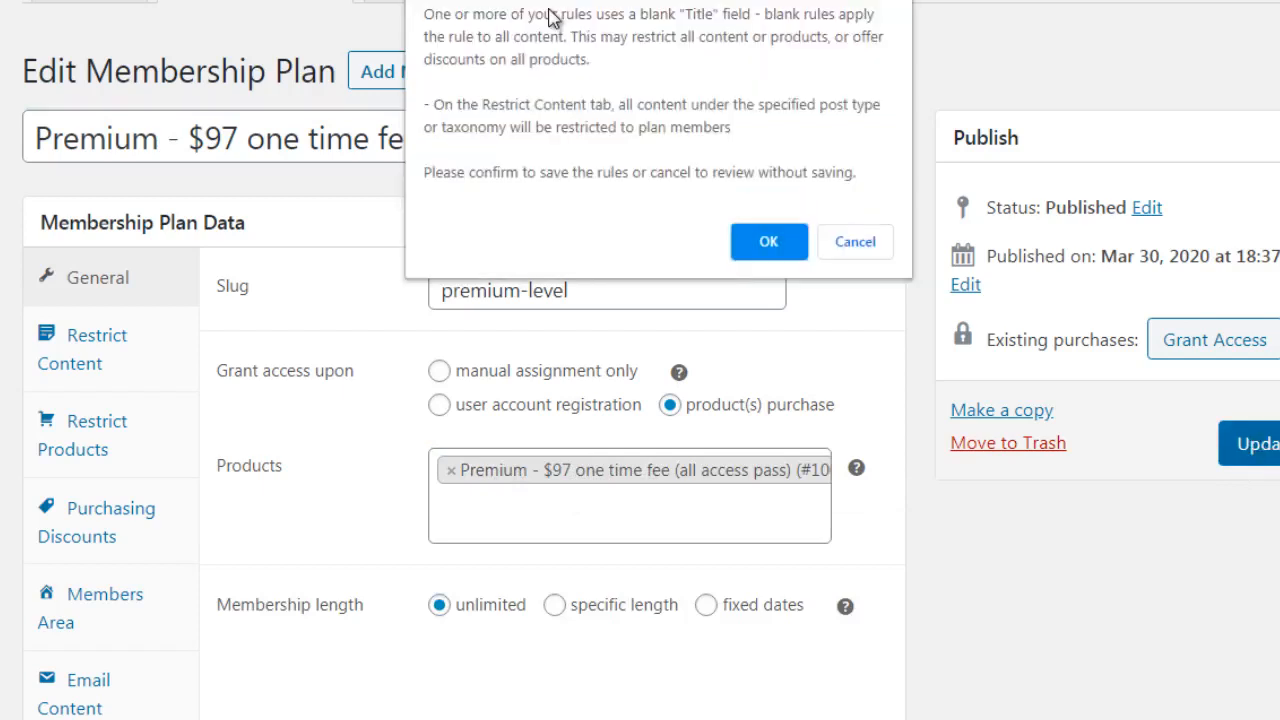
left_click(768, 244)
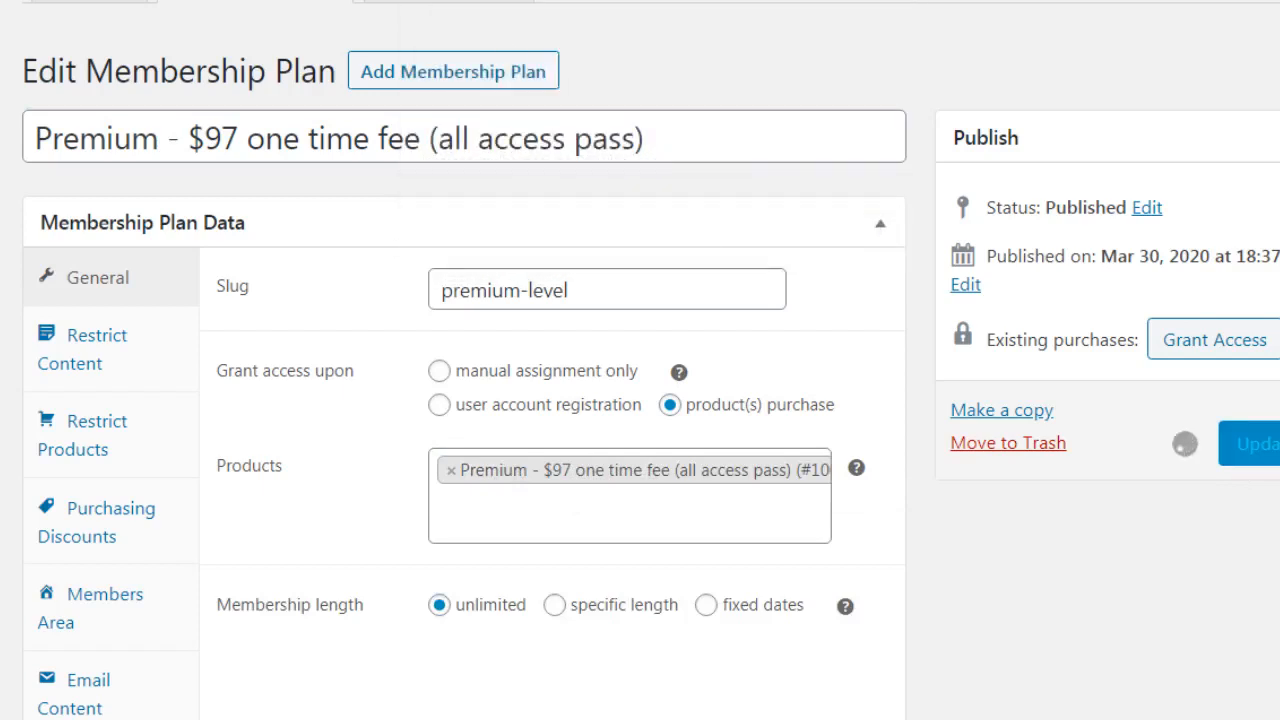